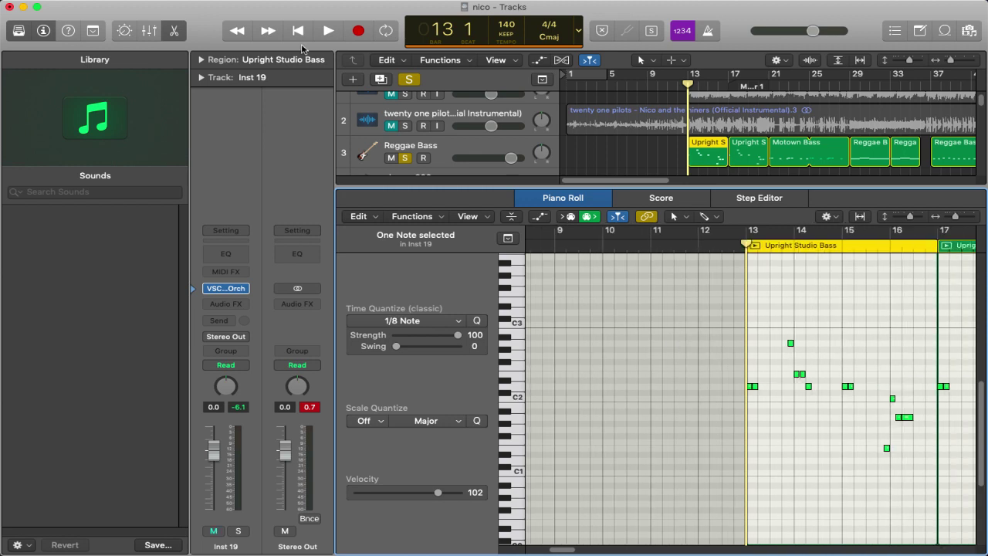
# Hide the Library and play the soloed Reggae Bass track from bar 13 with the metronome turned on.
pyautogui.click(21, 30)
pyautogui.press('space')
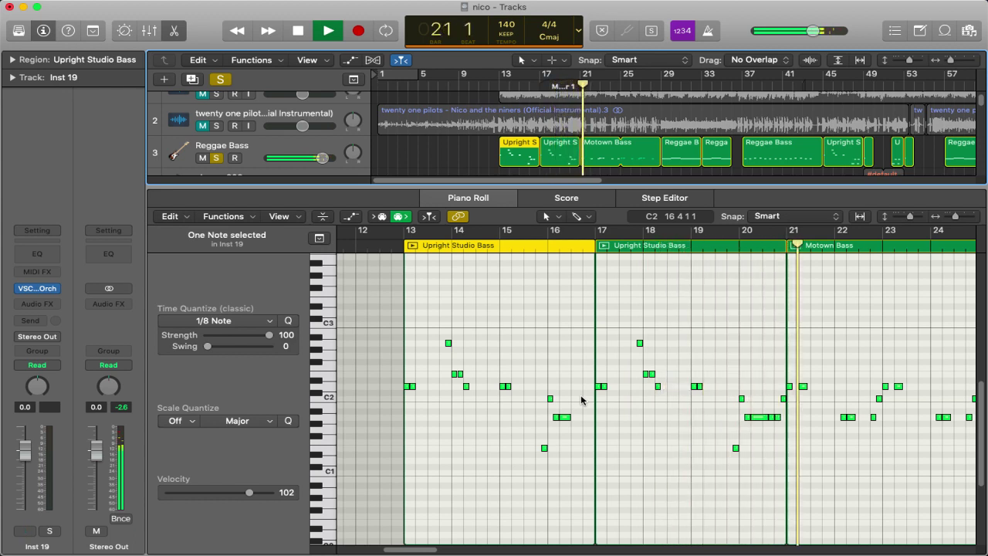
pyautogui.click(708, 35)
pyautogui.hscroll(5, 657, 386)
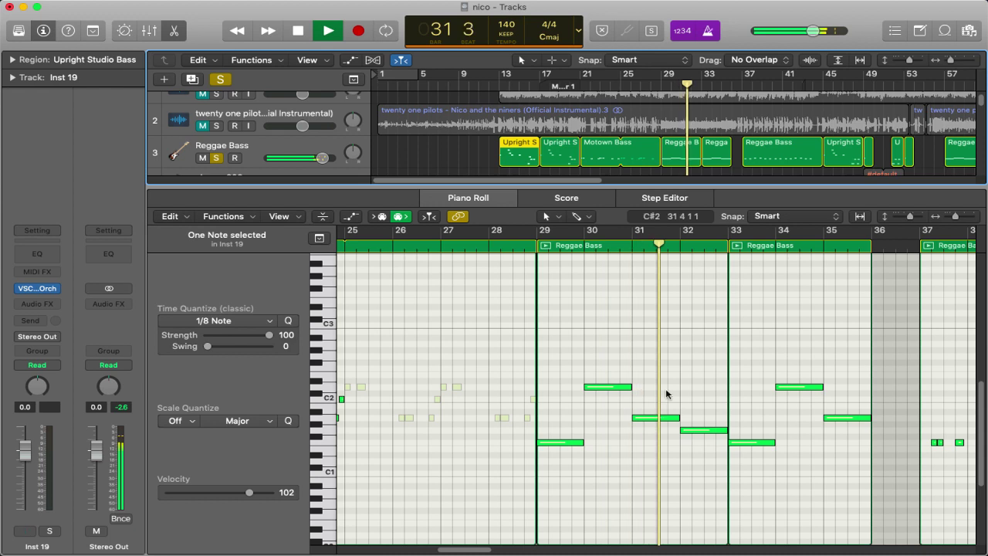
# Dismiss the System Overload alerts and resume playback of the Reggae Bass regions.
pyautogui.click(613, 210)
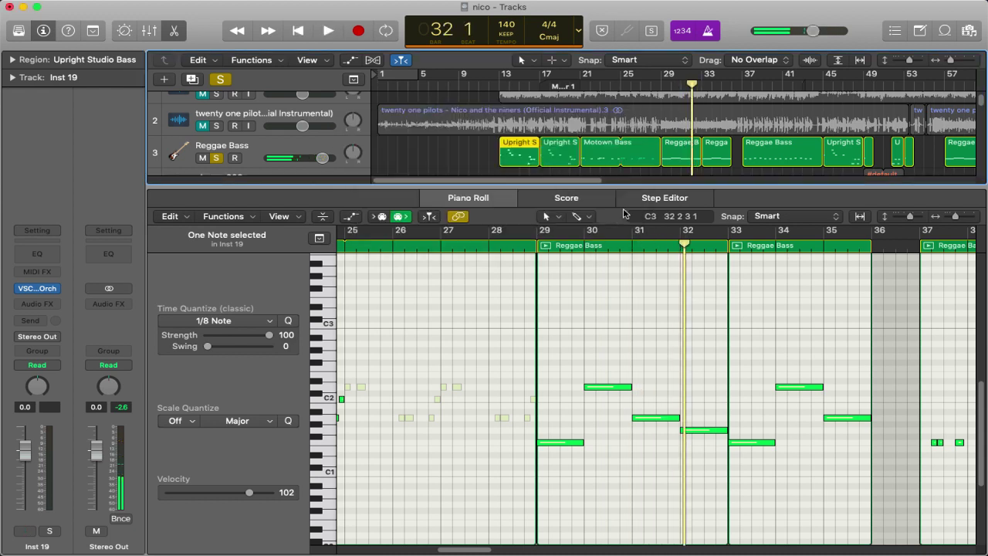
pyautogui.press('space')
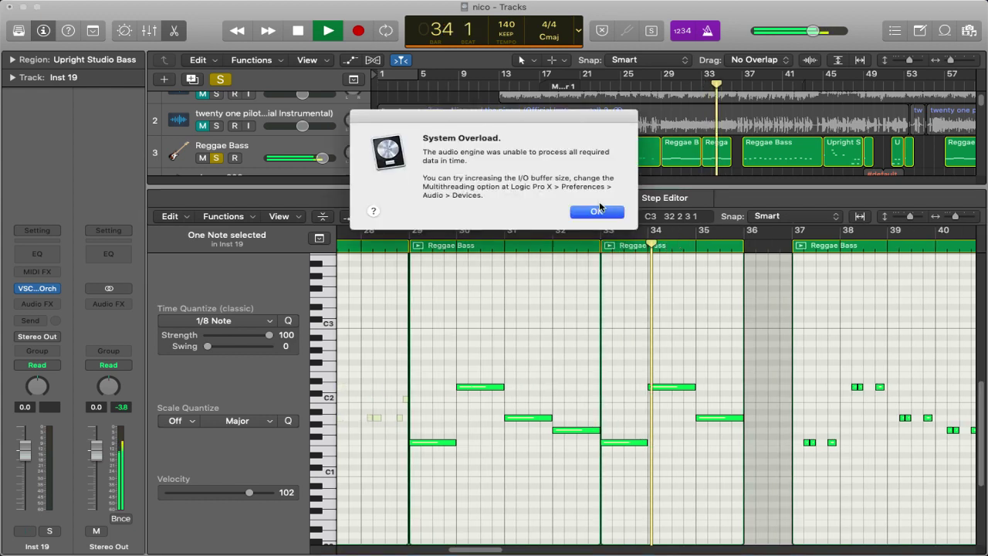
pyautogui.click(597, 211)
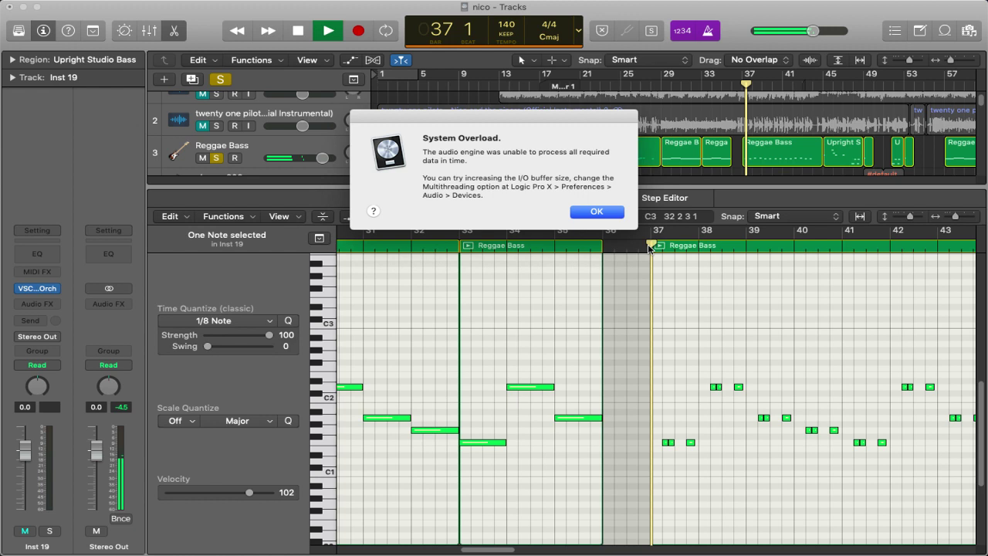
pyautogui.press('Return')
pyautogui.press('space')
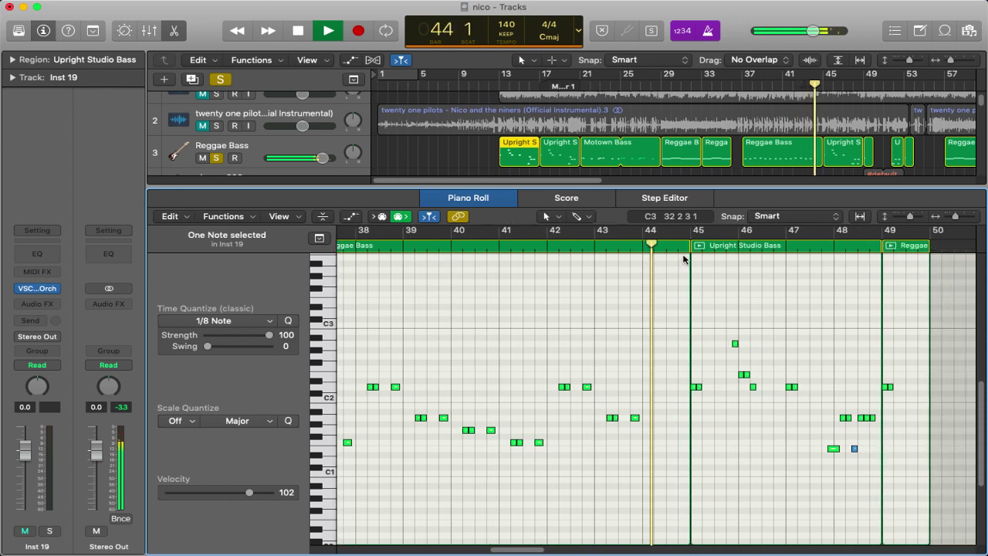
# Stop the bass playback around bar 46 and close the Piano Roll to show the full track list.
pyautogui.hscroll(3, 803, 116)
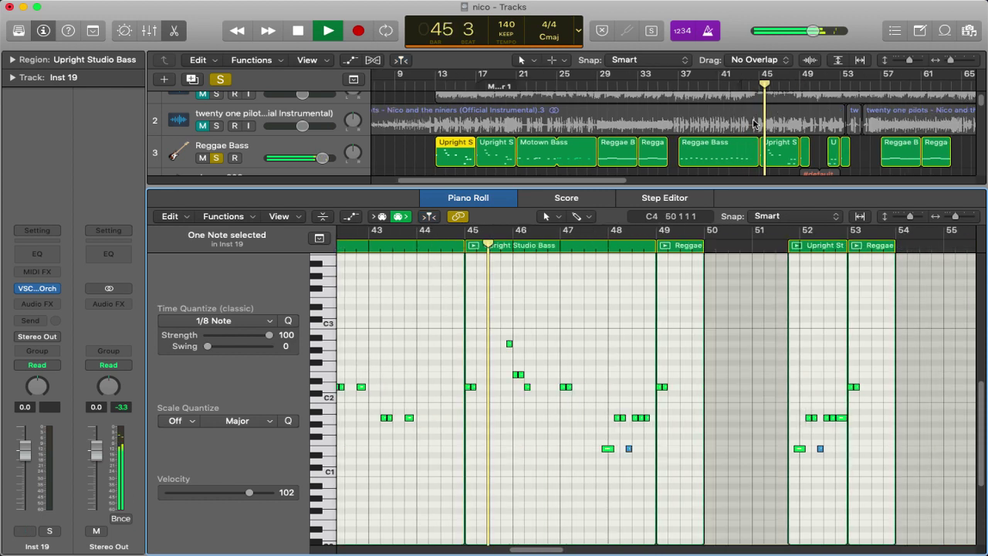
pyautogui.hscroll(3, 718, 116)
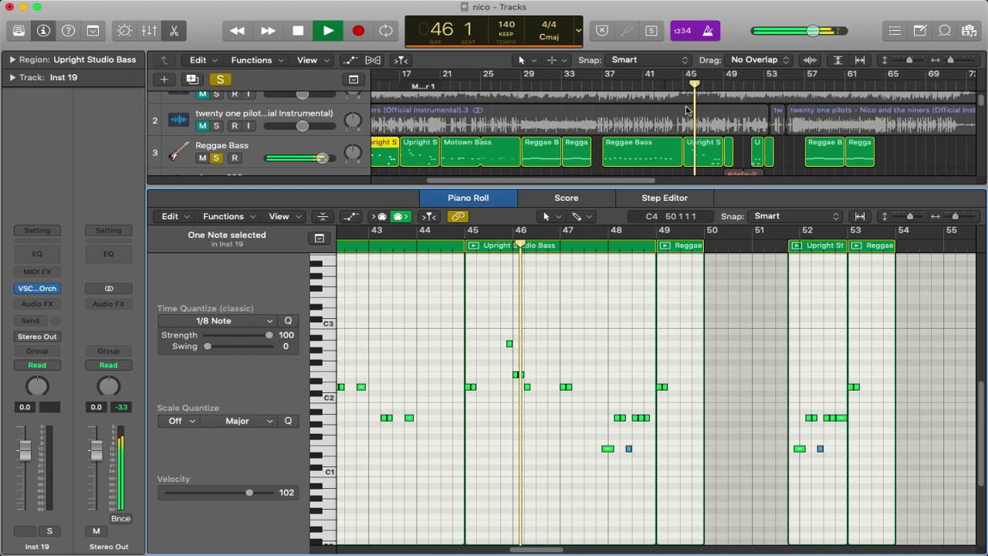
pyautogui.press('space')
pyautogui.click(173, 31)
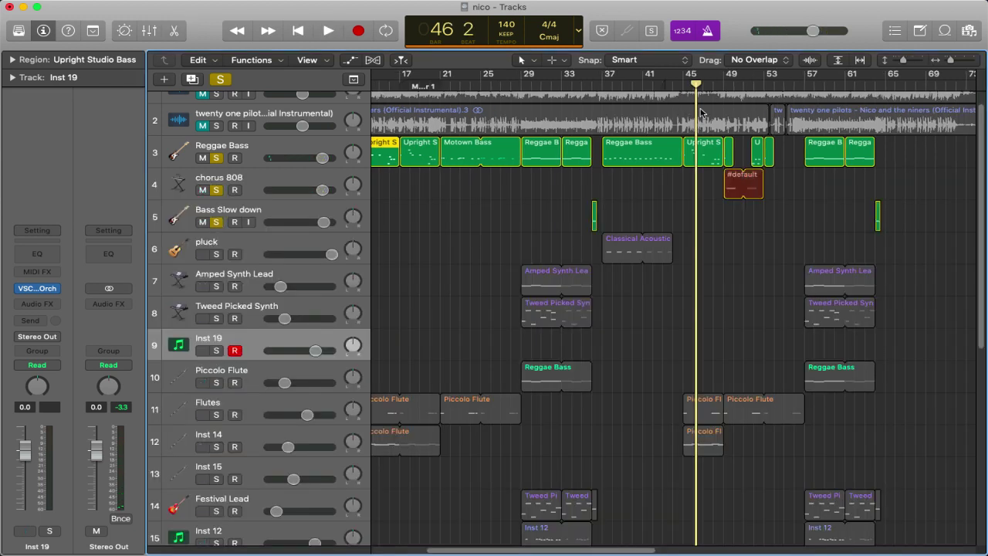
# Play the chorus 808 track's #default region from bar 49 in the Piano Roll, then close the editor.
pyautogui.click(724, 83)
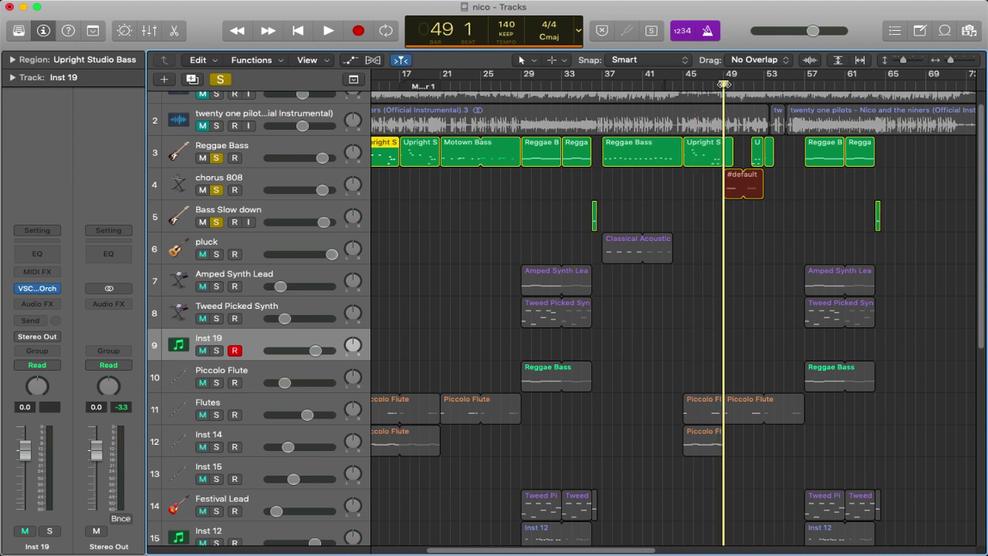
pyautogui.doubleClick(732, 191)
pyautogui.press('space')
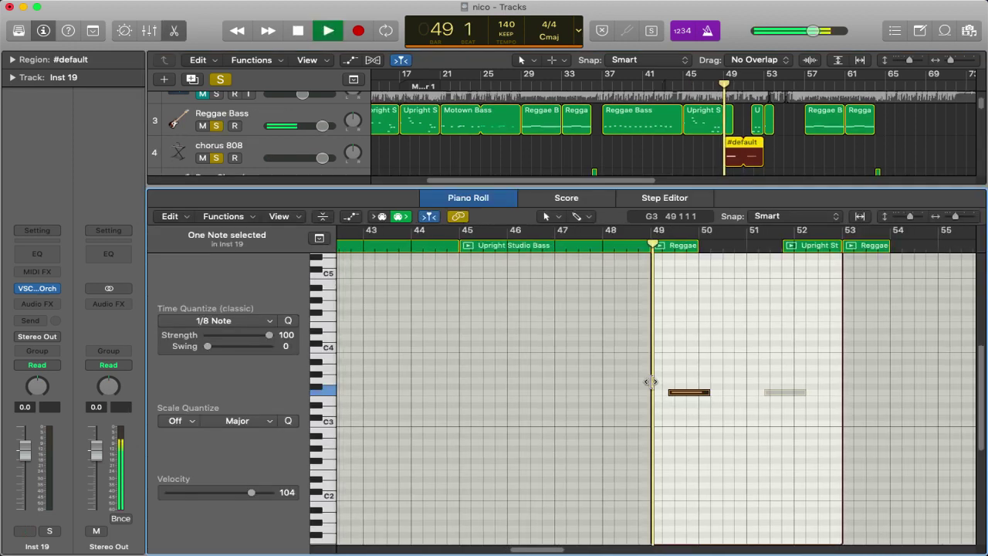
pyautogui.press('z')
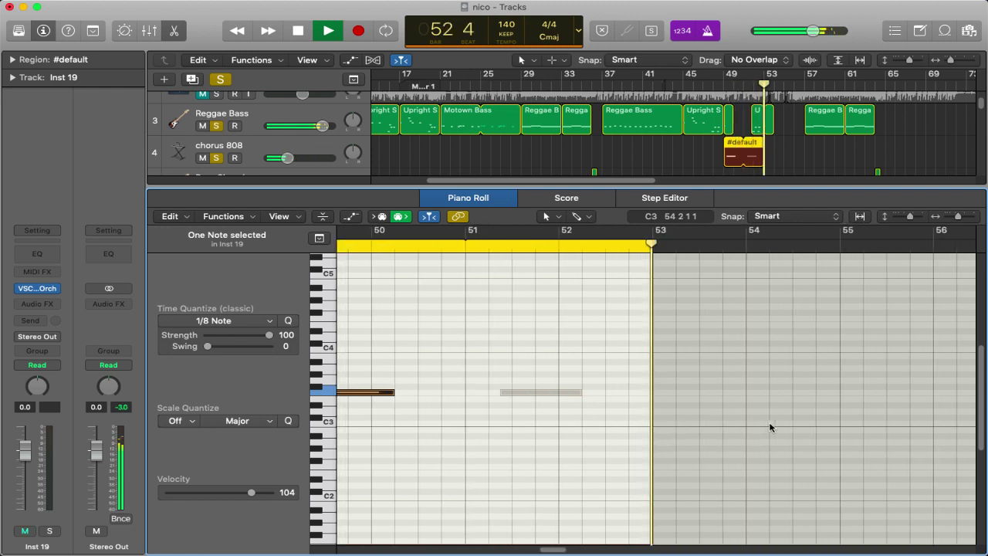
pyautogui.press('space')
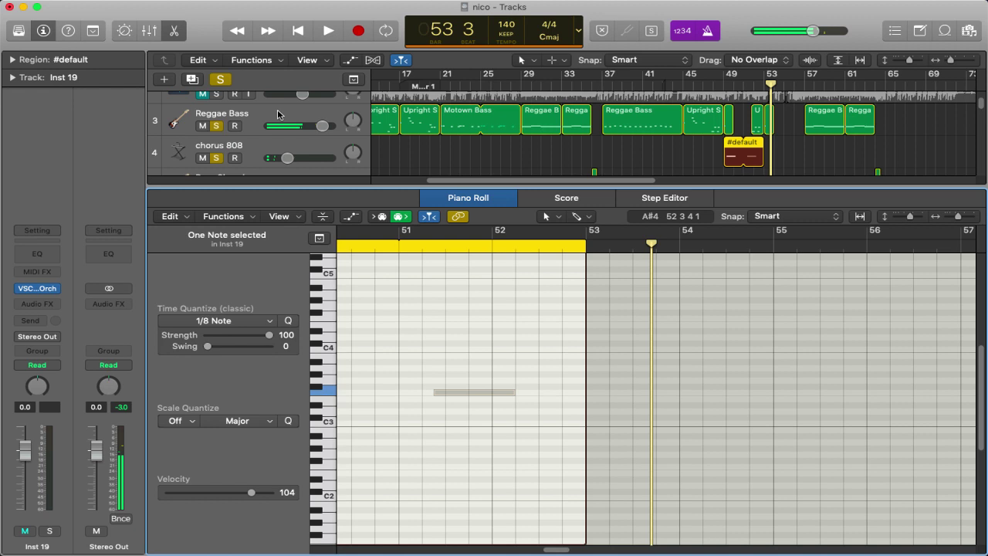
pyautogui.press('p')
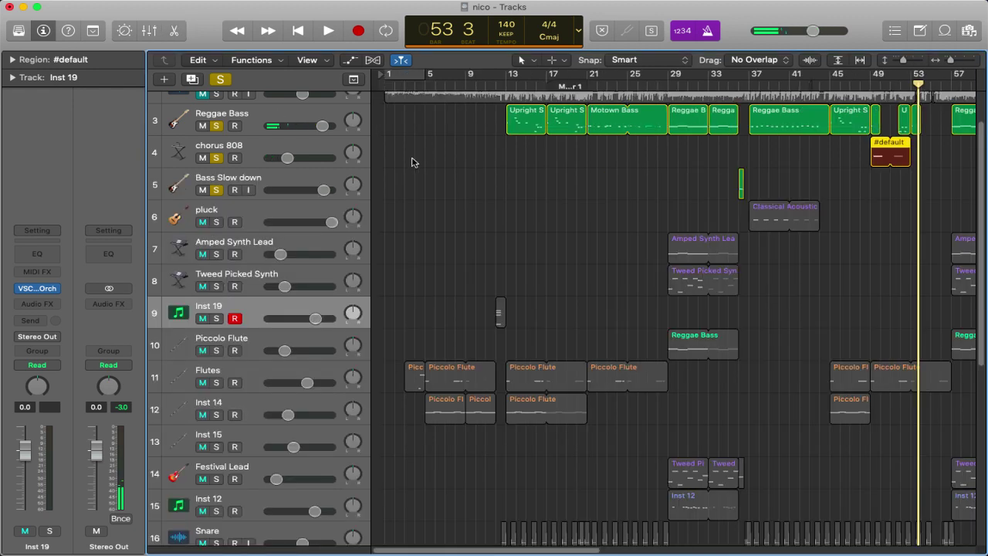
# Play the Bass Slow down region at bar 36, starting the playback from bar 35.
pyautogui.scroll(5, 800, 180)
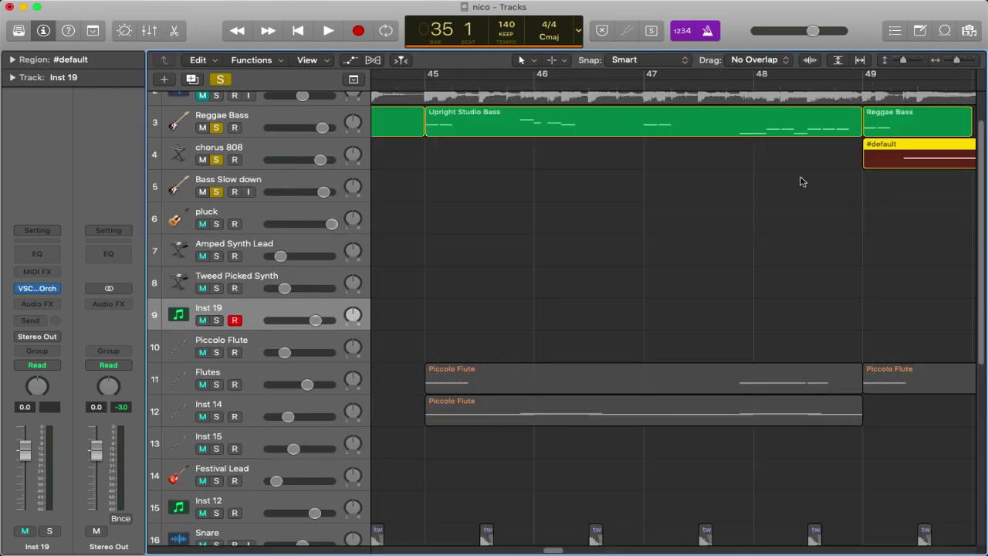
pyautogui.hscroll(-10, 800, 181)
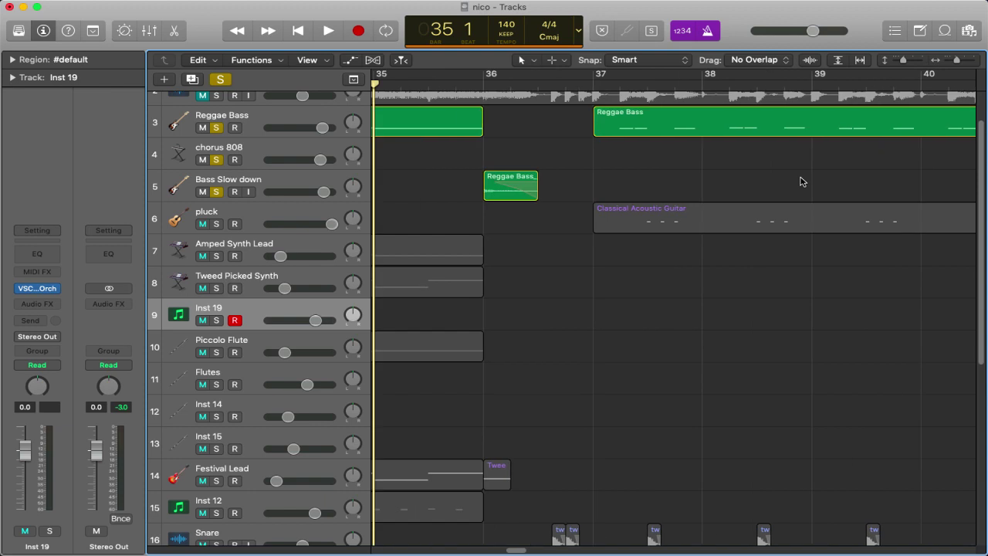
pyautogui.hscroll(-3, 800, 180)
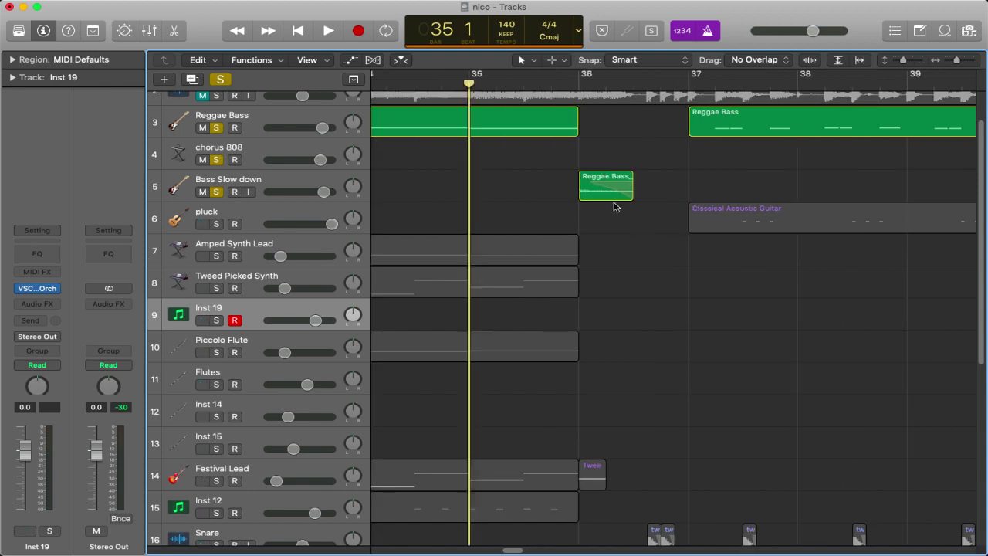
pyautogui.press('space')
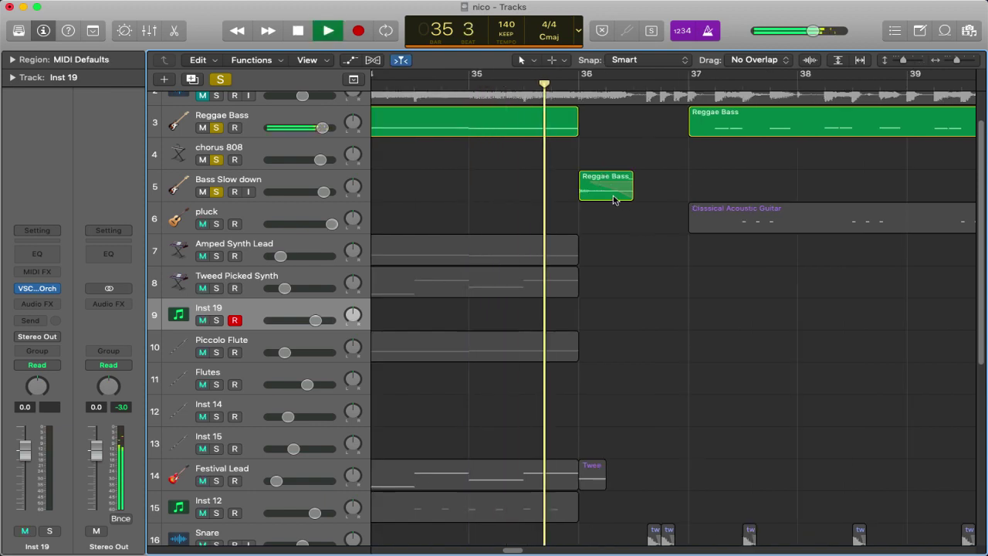
pyautogui.press('space')
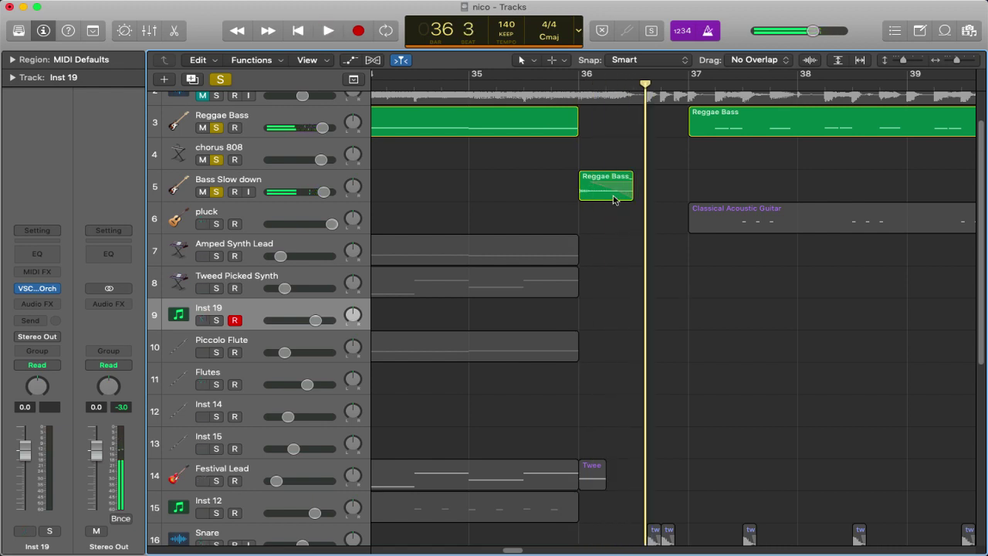
# Play from bar 33, solo the pluck track instead of Reggae Bass, and open its Classical Acoustic Guitar region in the Piano Roll.
pyautogui.press('super+Left')
pyautogui.press('super+Left')
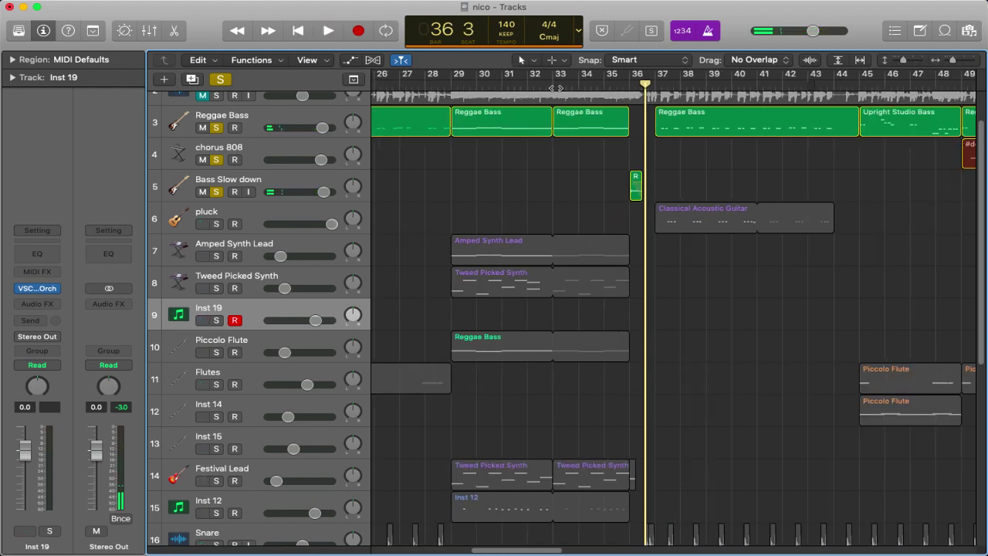
pyautogui.click(552, 88)
pyautogui.press('space')
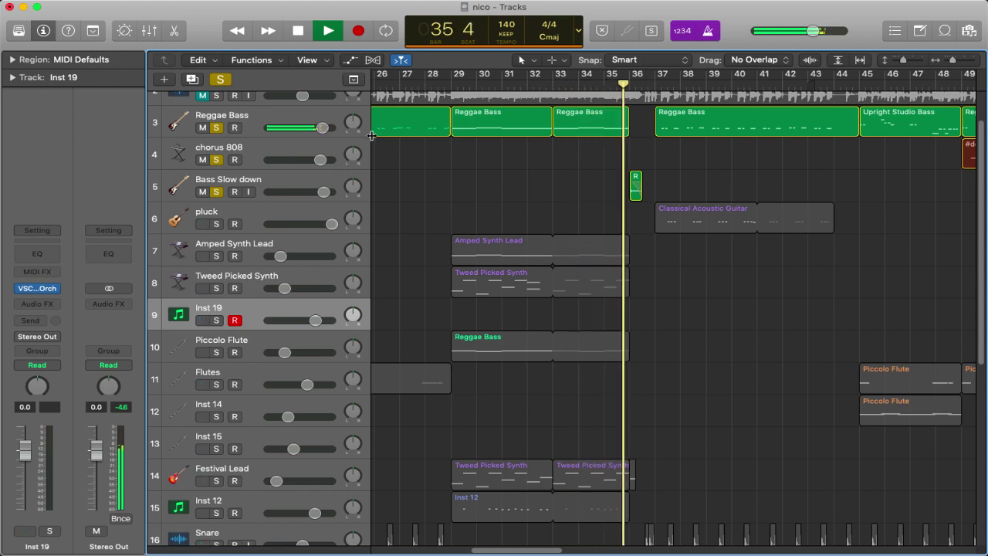
pyautogui.click(217, 223)
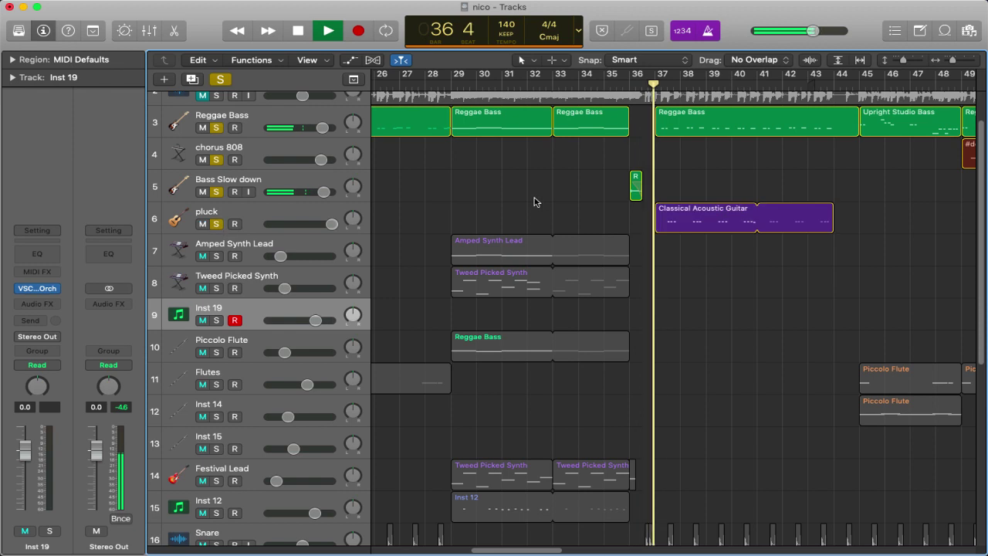
pyautogui.click(216, 128)
pyautogui.doubleClick(664, 224)
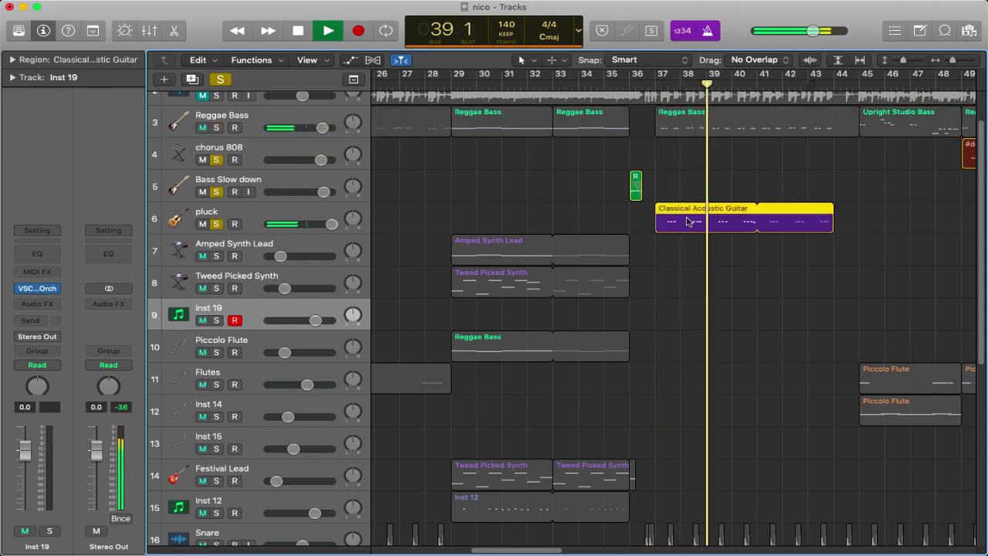
# Listen to the pluck region, audition its B3 note near the end of bar 40, and close the Piano Roll.
pyautogui.click(595, 211)
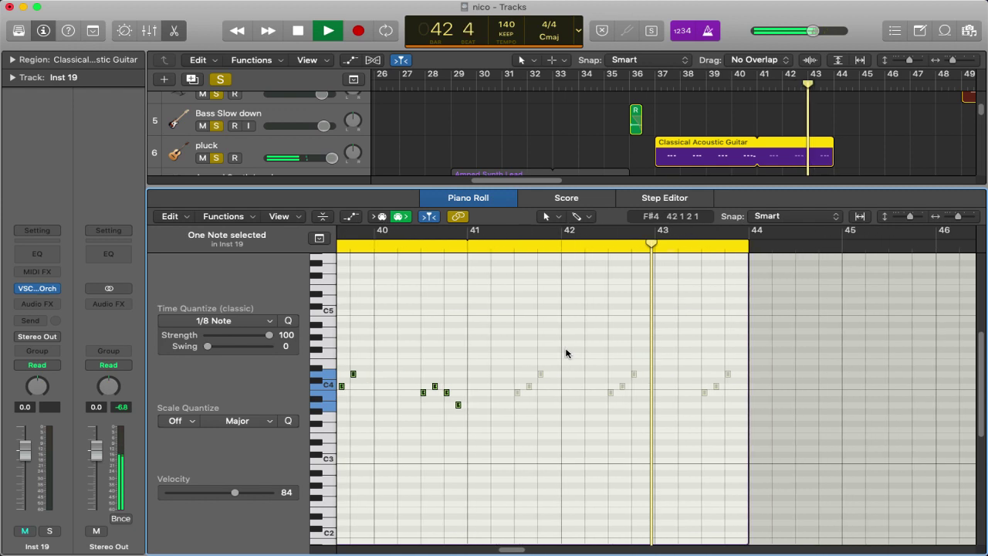
pyautogui.press('space')
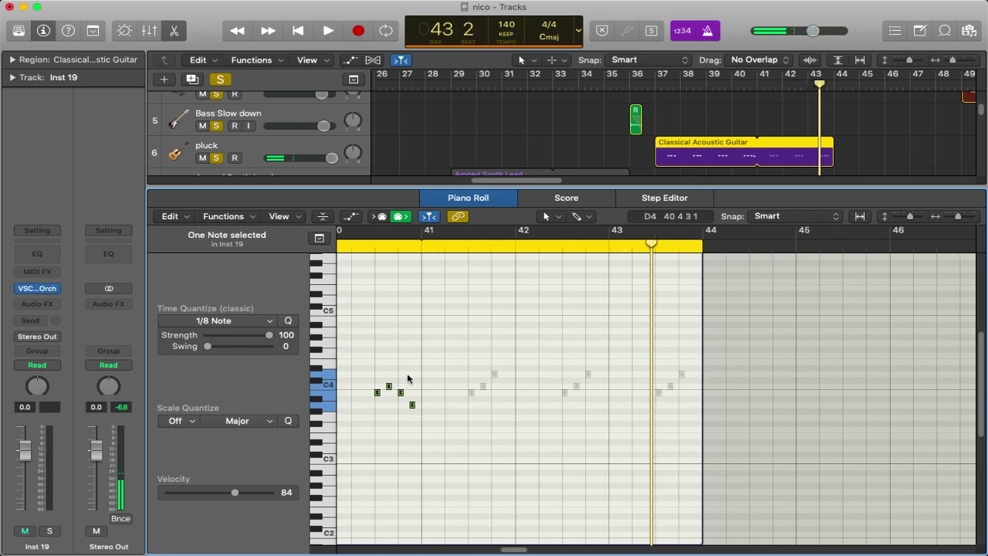
pyautogui.moveTo(400, 392)
pyautogui.mouseDown()
pyautogui.moveTo(401, 375)
pyautogui.moveTo(401, 393)
pyautogui.mouseUp()
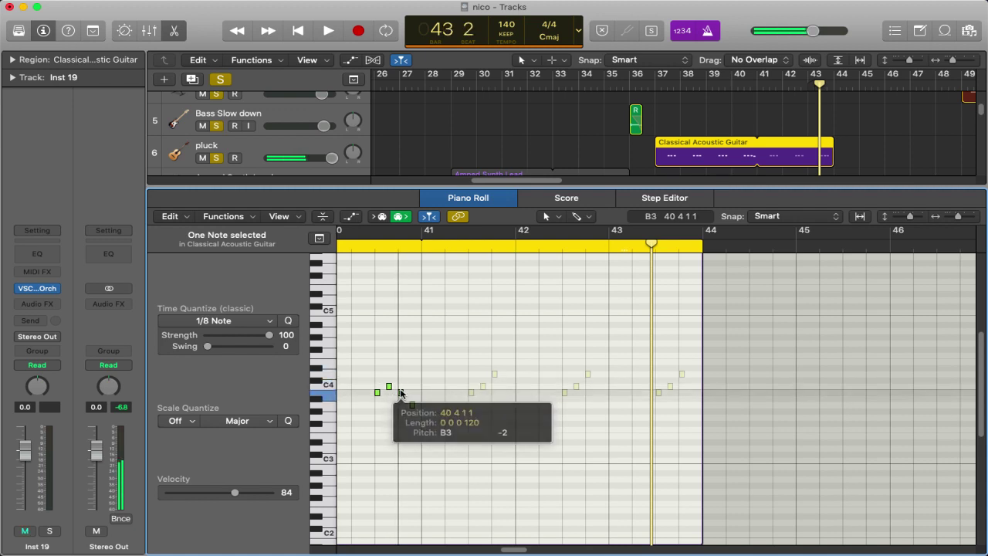
pyautogui.press('space')
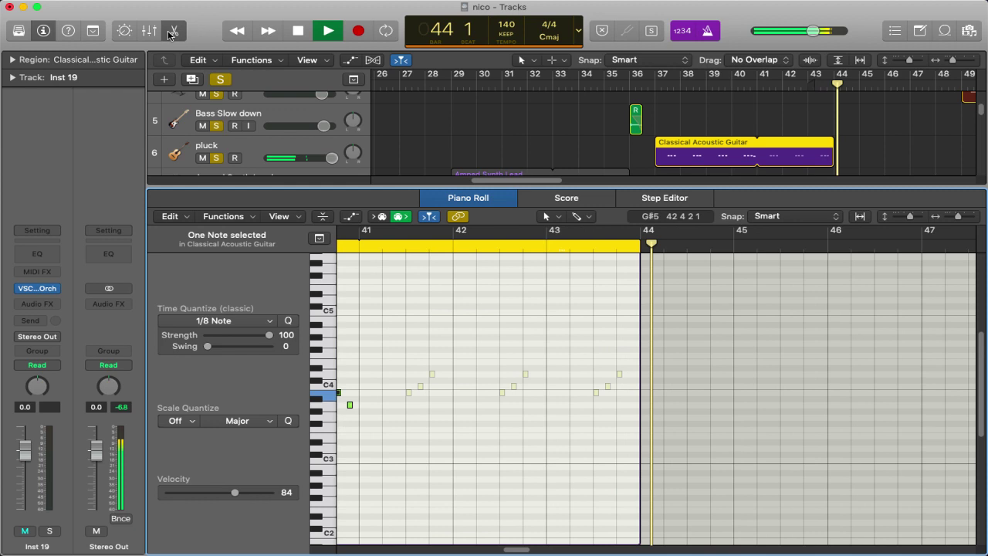
pyautogui.press('e')
# Solo only the Amped Synth Lead track, play its region from bar 29 in the Piano Roll, and close the editor.
pyautogui.click(221, 80)
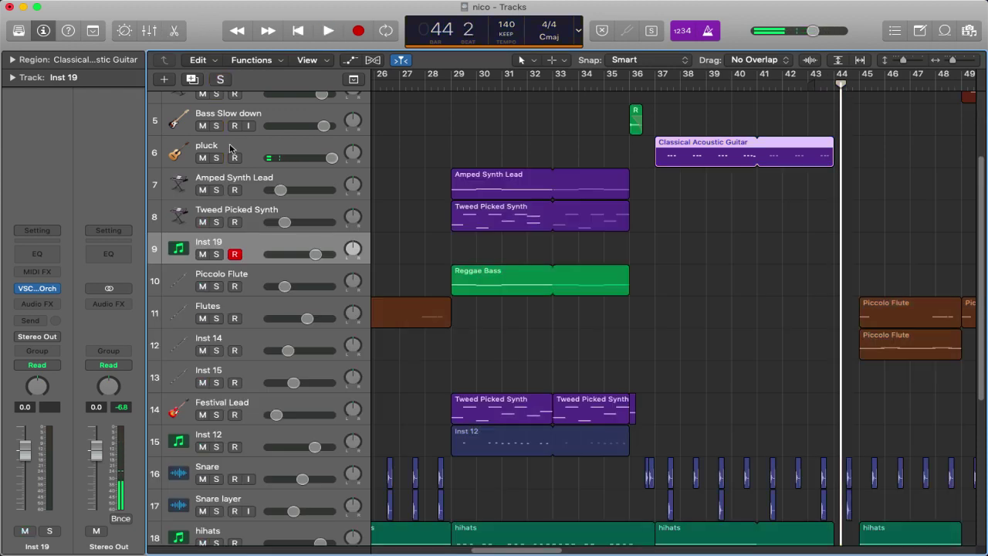
pyautogui.click(216, 190)
pyautogui.click(453, 87)
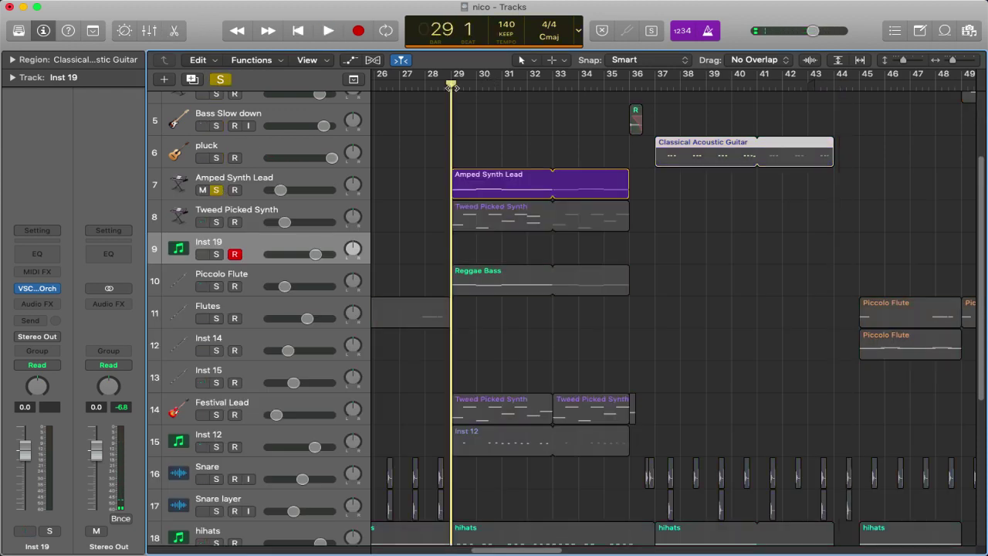
pyautogui.doubleClick(487, 188)
pyautogui.press('space')
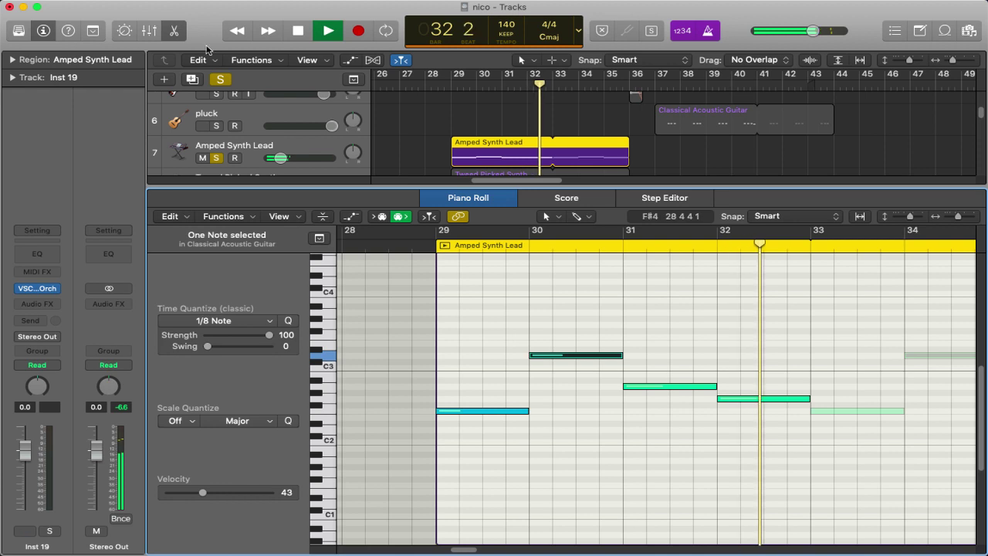
pyautogui.press('Return')
pyautogui.click(174, 31)
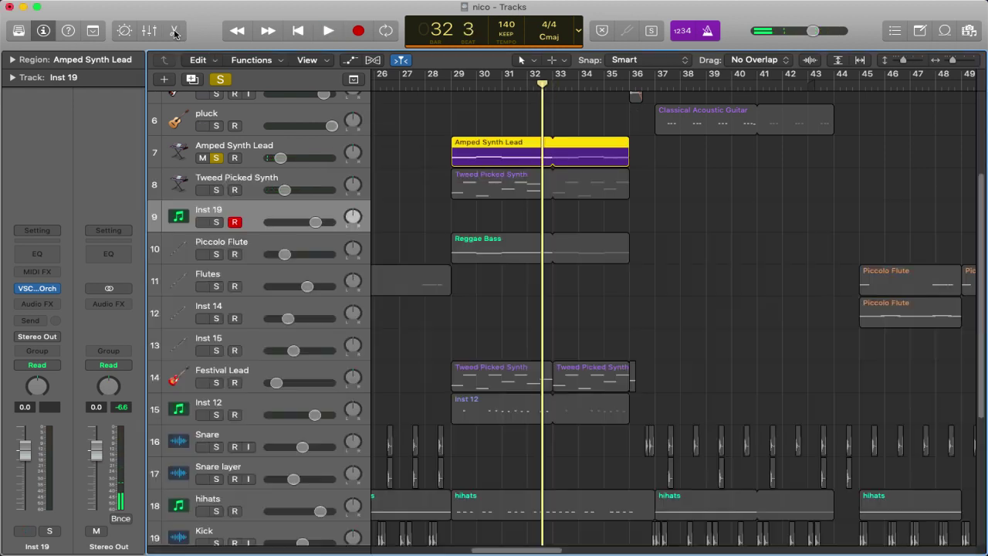
# Solo only the Tweed Picked Synth track, play its region from bar 29 in the Piano Roll, and close the editor.
pyautogui.click(216, 190)
pyautogui.click(216, 157)
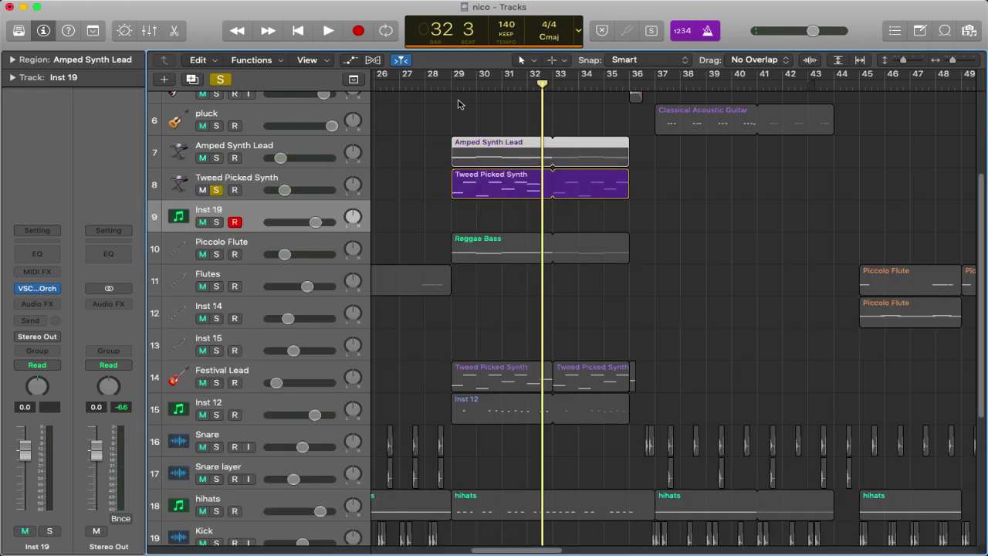
pyautogui.click(457, 87)
pyautogui.press('space')
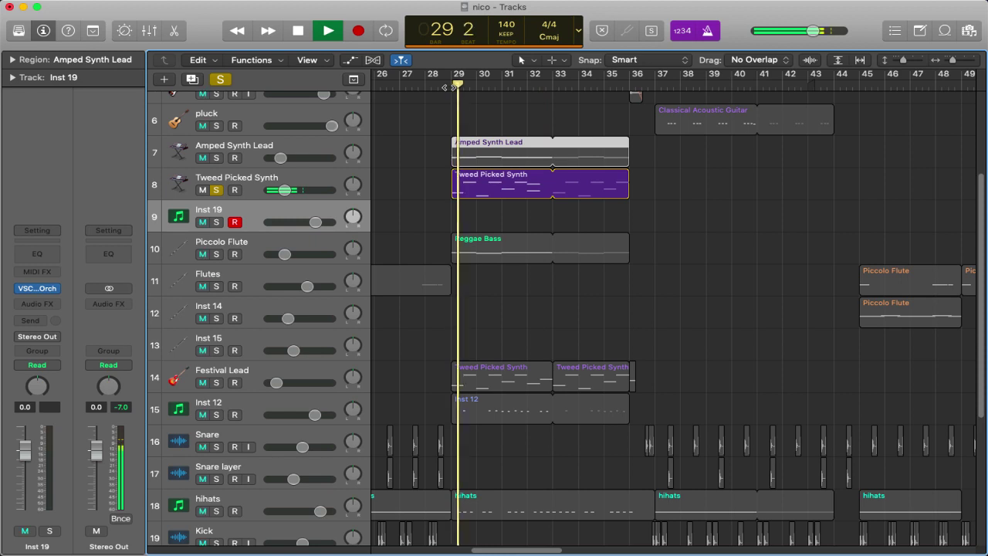
pyautogui.doubleClick(482, 192)
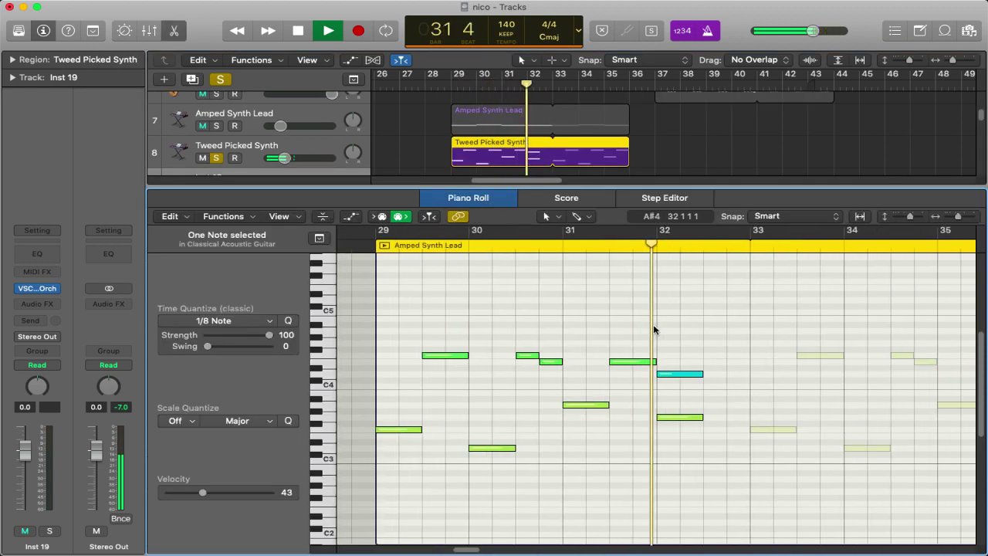
pyautogui.click(174, 32)
pyautogui.press('space')
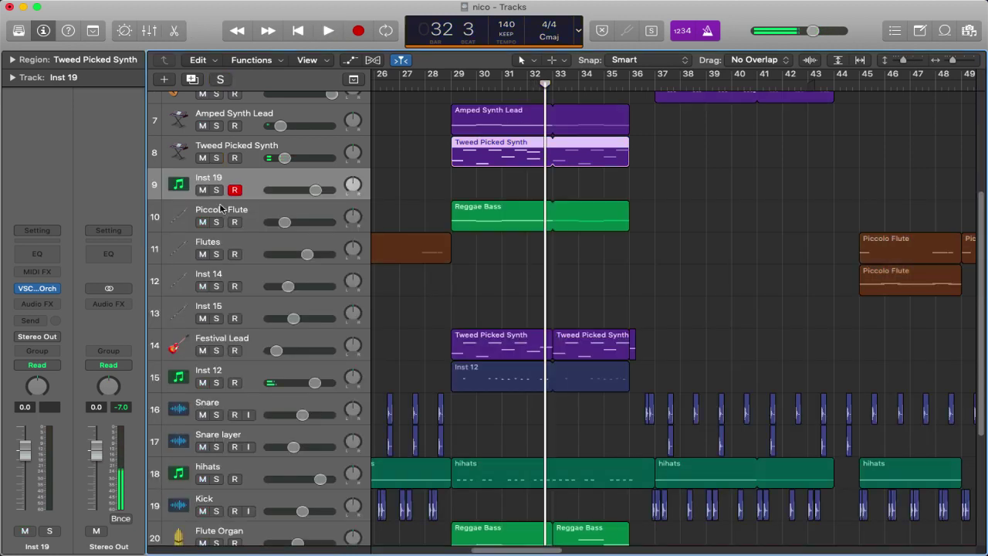
# Solo the Piccolo Flute track, play its Reggae Bass region from bar 29 in the Piano Roll, and close the editor.
pyautogui.click(217, 222)
pyautogui.click(453, 94)
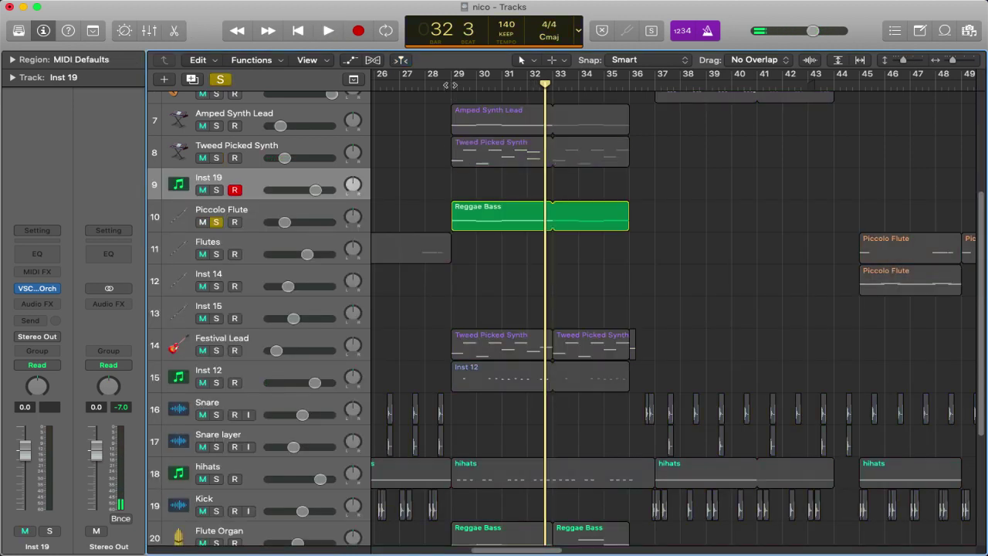
pyautogui.click(493, 208)
pyautogui.doubleClick(494, 208)
pyautogui.press('space')
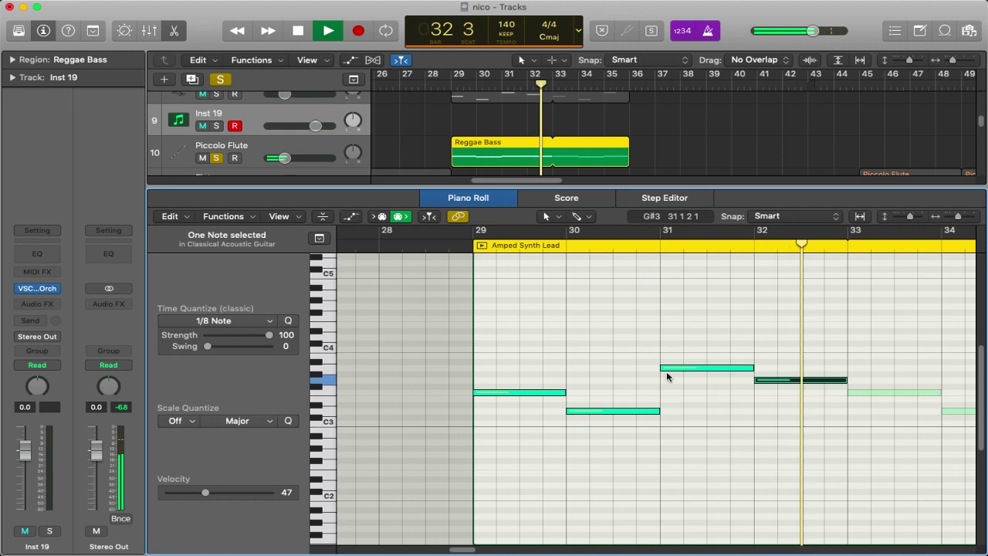
pyautogui.click(180, 34)
pyautogui.press('space')
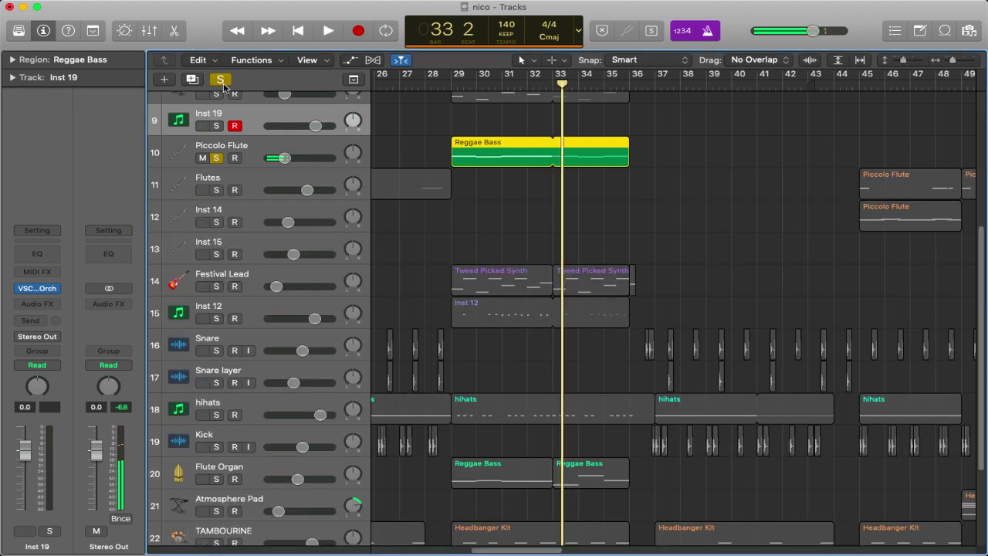
# Solo only the Flutes track, play it from its first region with the notes shown in the Piano Roll, and close the editor.
pyautogui.click(216, 158)
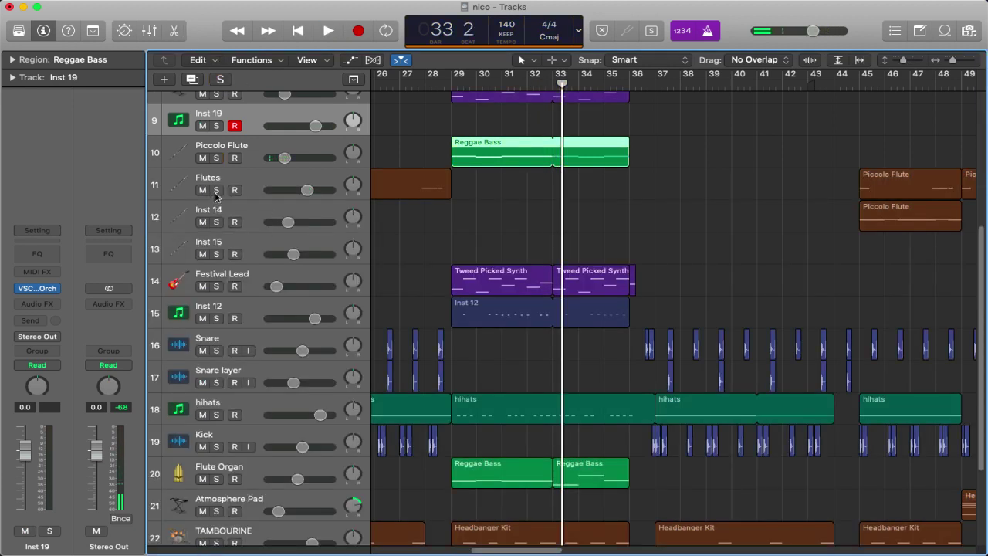
pyautogui.click(216, 190)
pyautogui.hscroll(-15, 541, 185)
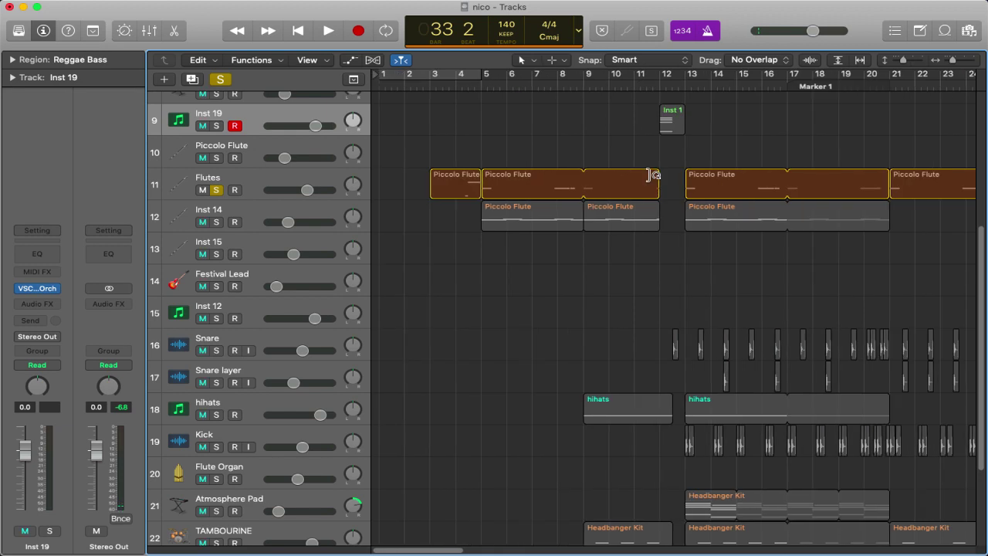
pyautogui.click(450, 81)
pyautogui.press('space')
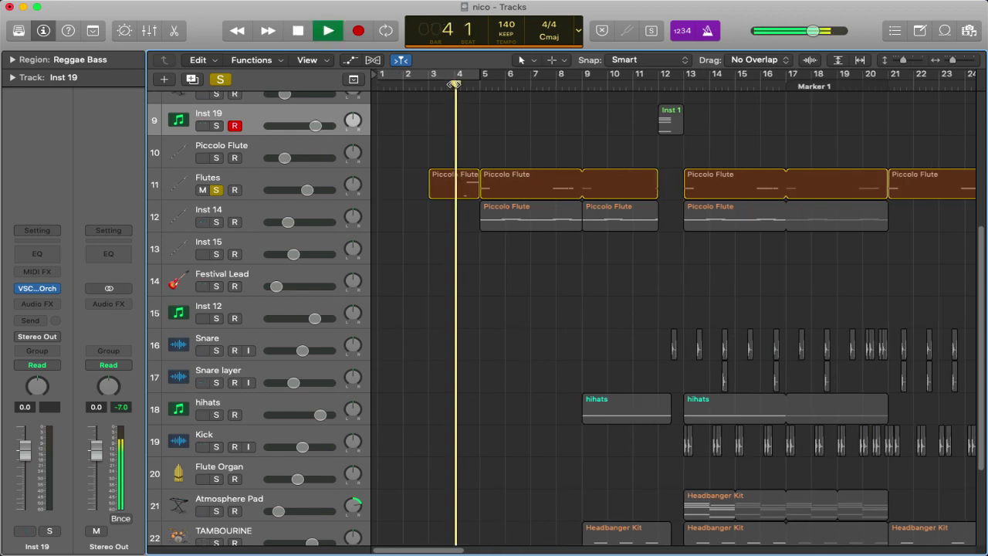
pyautogui.click(454, 193)
pyautogui.doubleClick(454, 193)
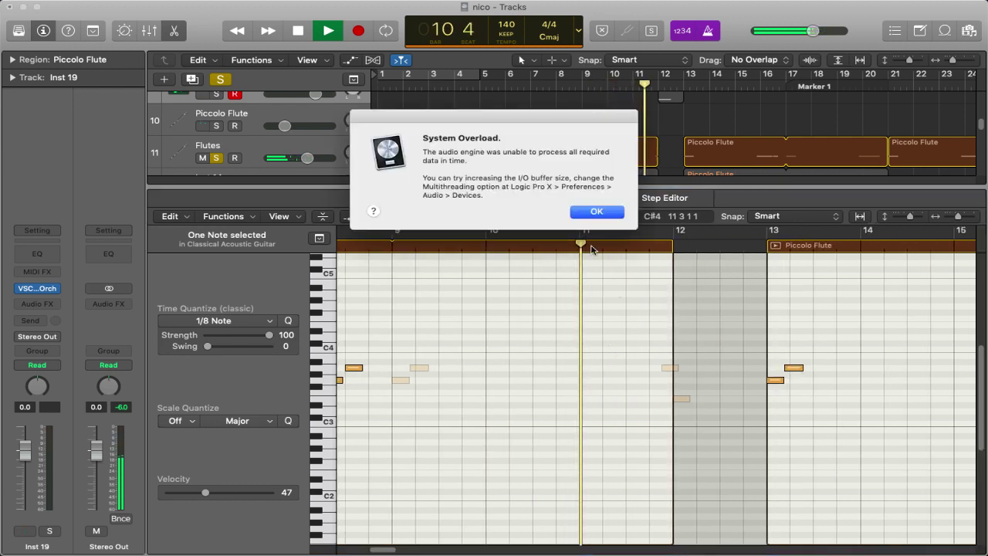
pyautogui.click(583, 211)
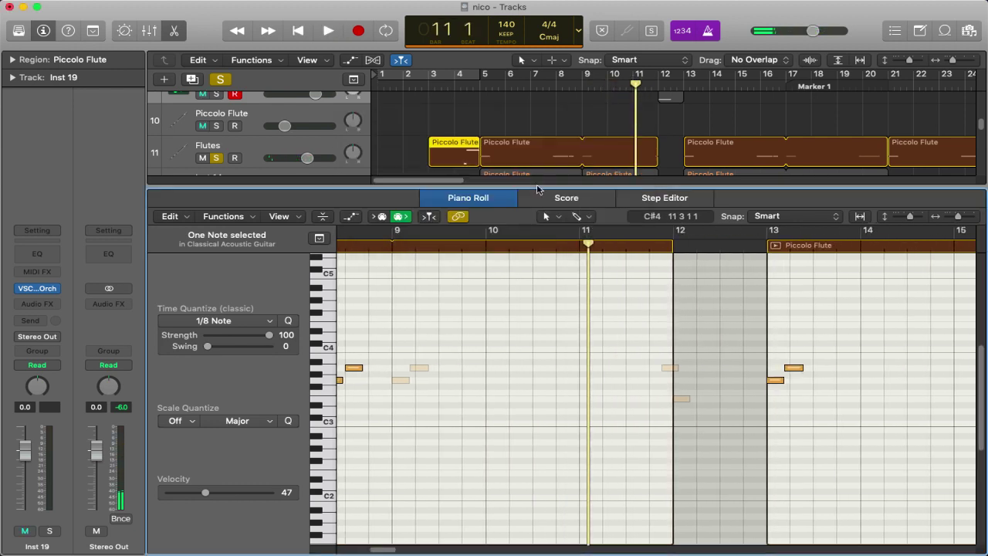
pyautogui.click(176, 31)
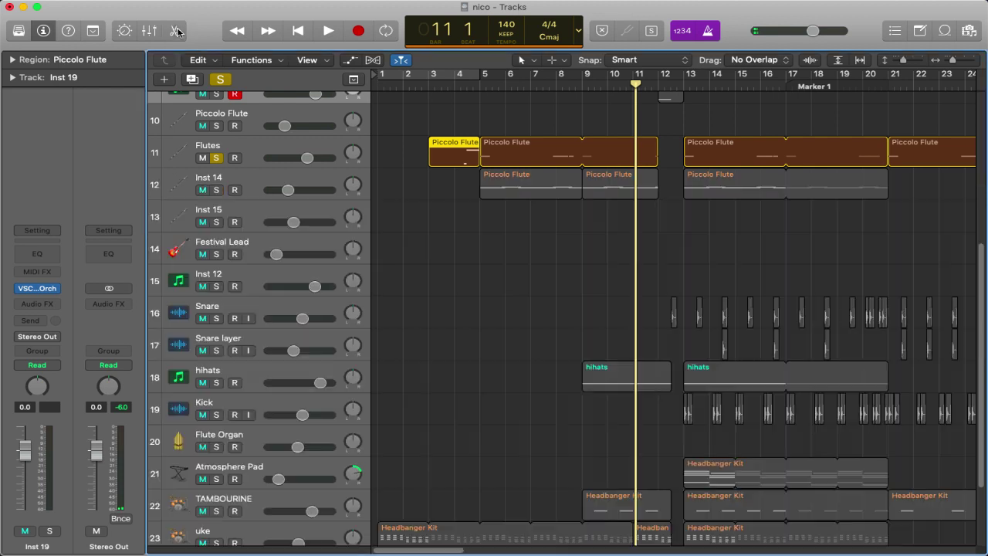
# Solo only the Inst 14 track, play its Piccolo Flute region from bar 5 in the Piano Roll, and close the editor.
pyautogui.click(217, 190)
pyautogui.click(217, 159)
pyautogui.click(478, 84)
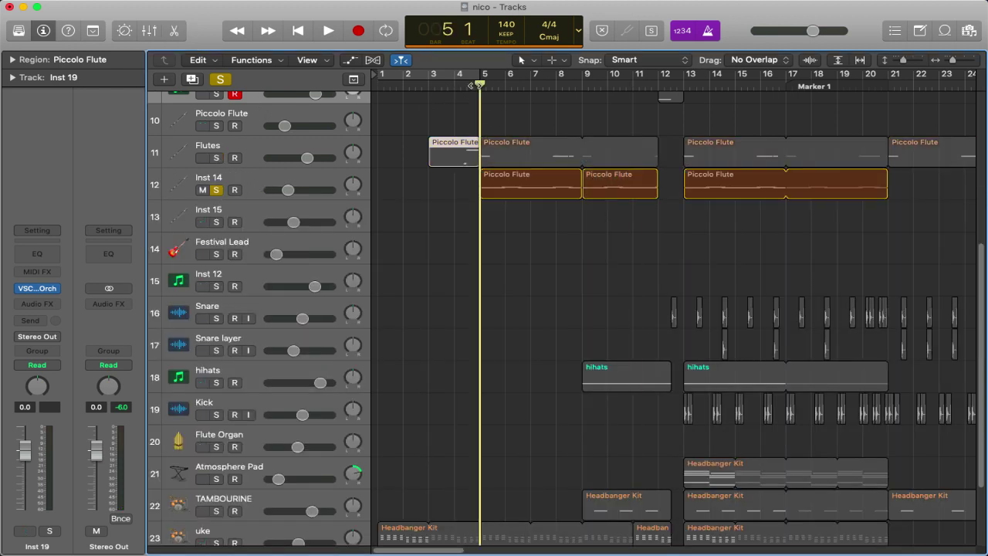
pyautogui.doubleClick(532, 188)
pyautogui.press('space')
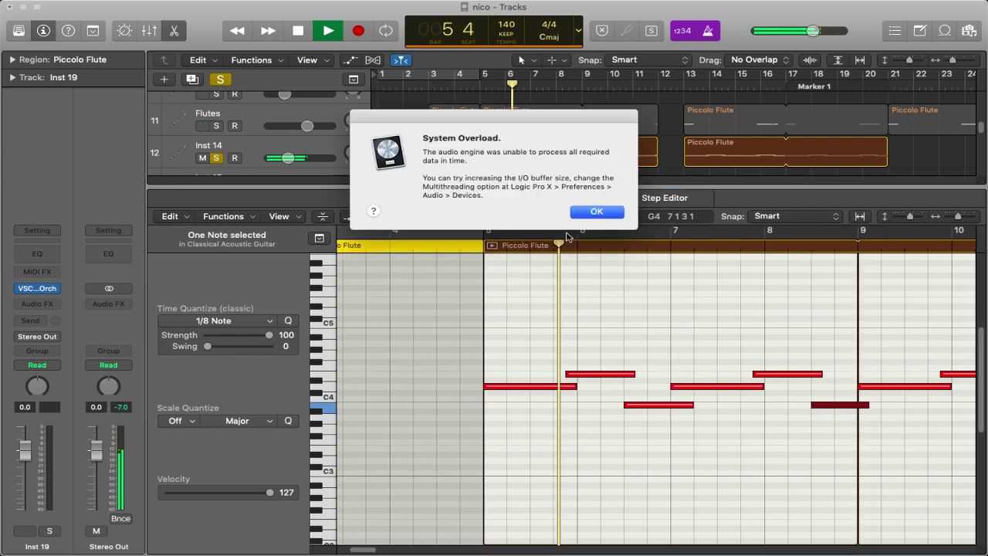
pyautogui.click(597, 211)
pyautogui.press('space')
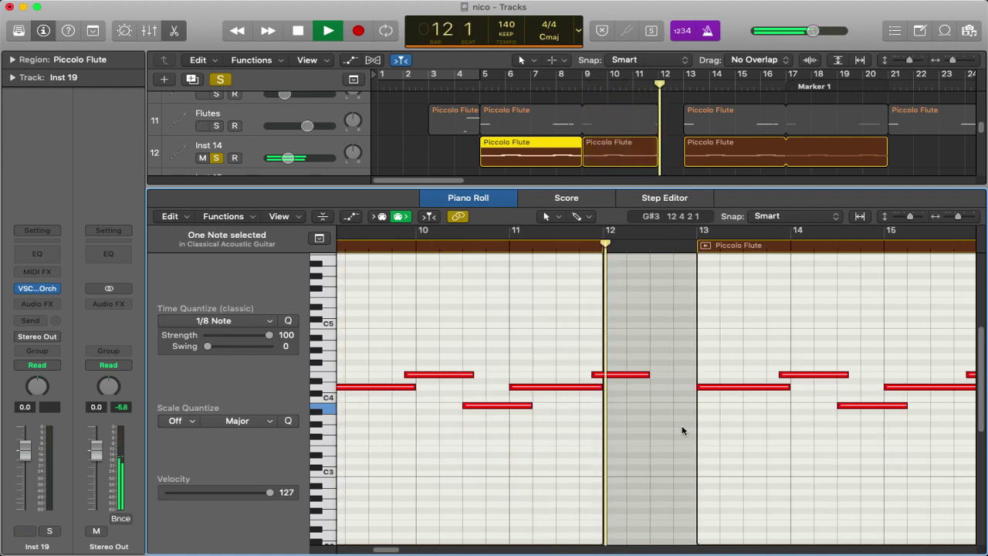
pyautogui.press('space')
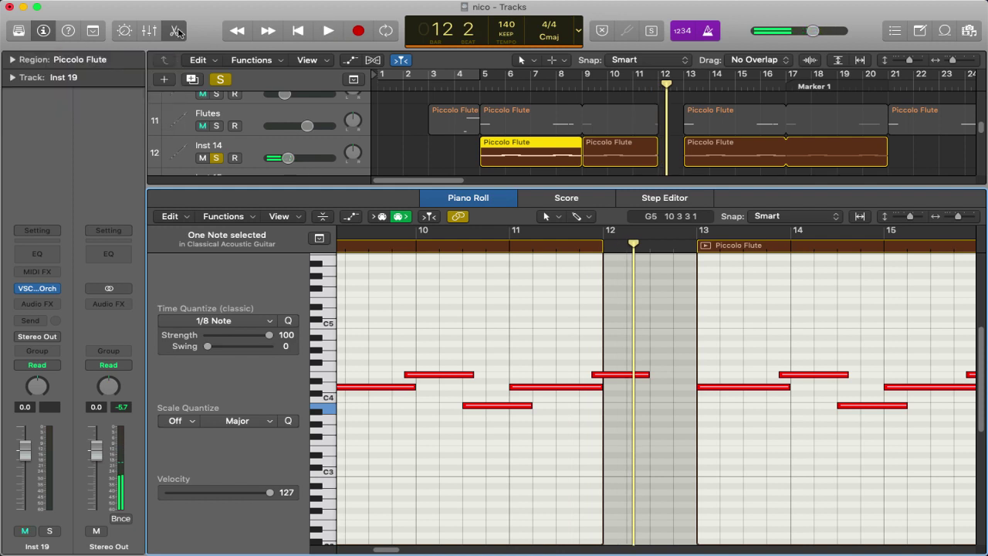
pyautogui.click(175, 33)
# Solo only the Festival Lead track, play its Tweed Picked Synth regions from bar 29 in the Piano Roll, and close the editor.
pyautogui.hscroll(15, 605, 198)
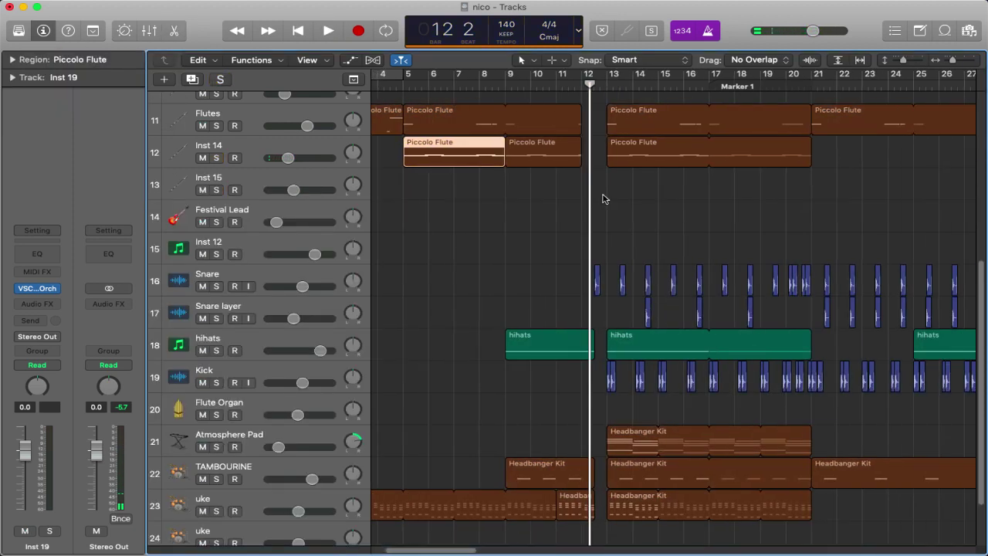
pyautogui.hscroll(-6, 605, 198)
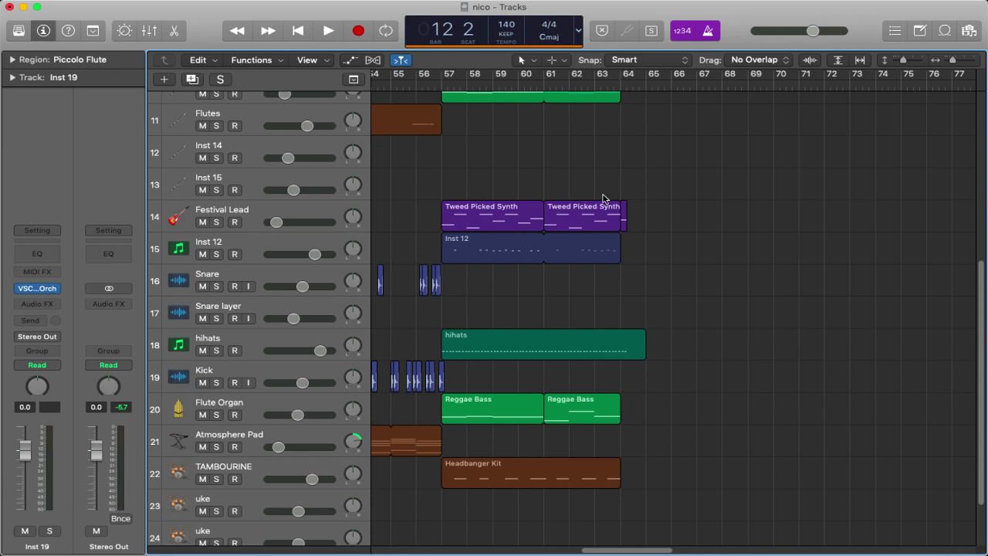
pyautogui.hotkey('ctrl', 's')
pyautogui.hscroll(-17, 625, 196)
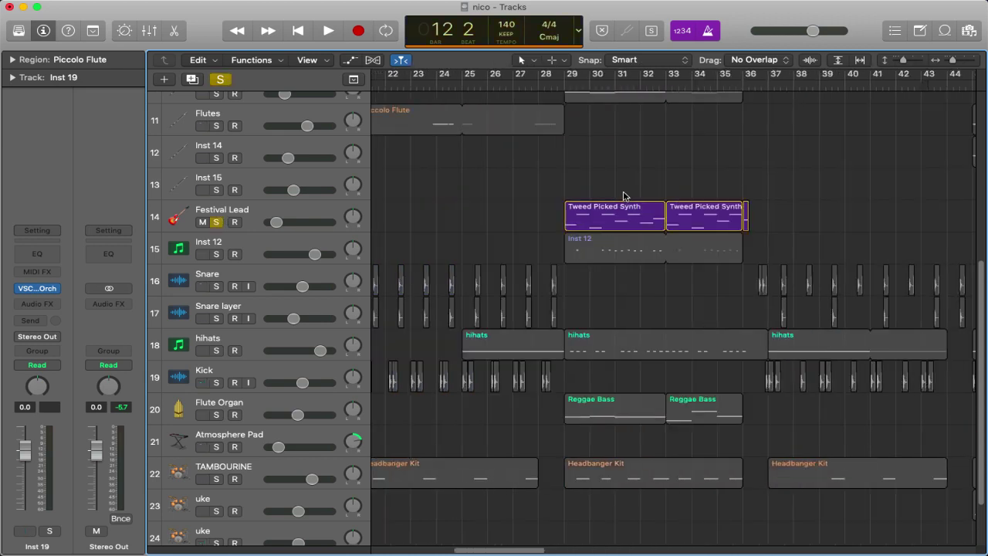
pyautogui.hotkey('shift', 'space')
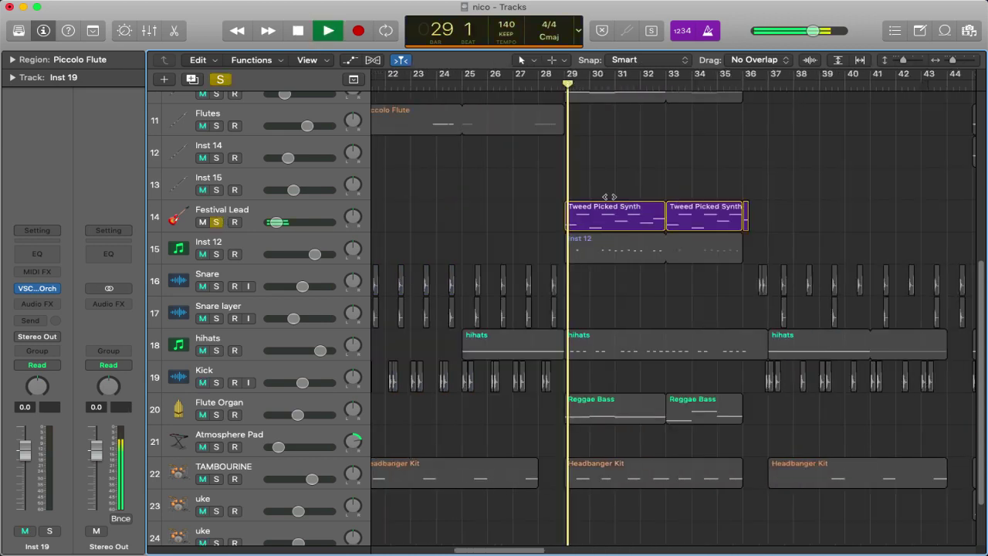
pyautogui.click(609, 218)
pyautogui.doubleClick(609, 218)
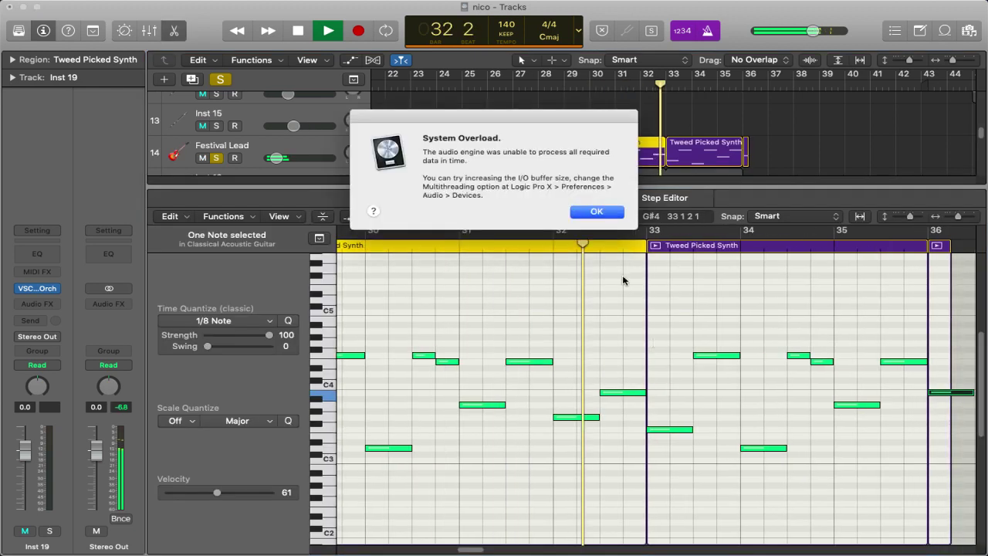
pyautogui.click(585, 212)
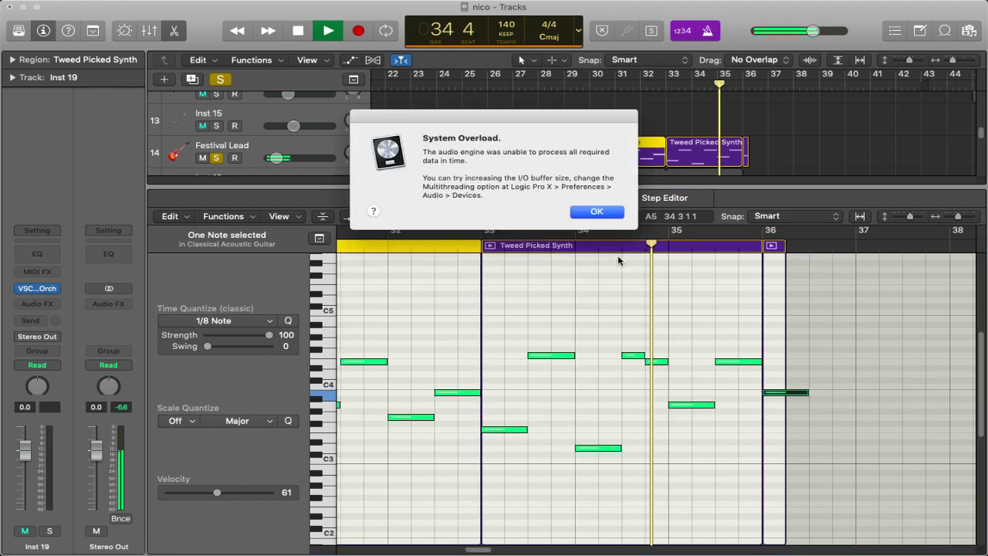
pyautogui.click(591, 211)
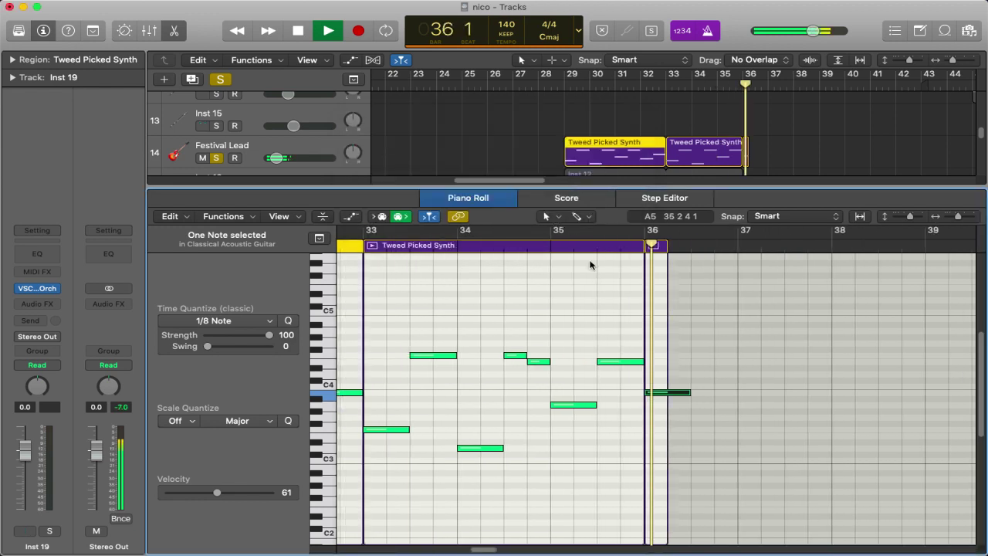
pyautogui.click(579, 246)
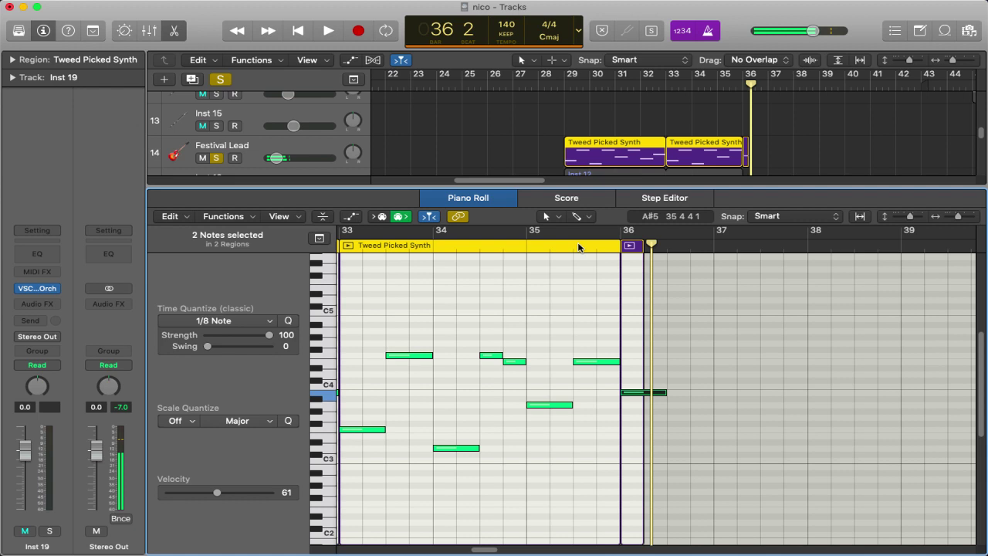
pyautogui.press('e')
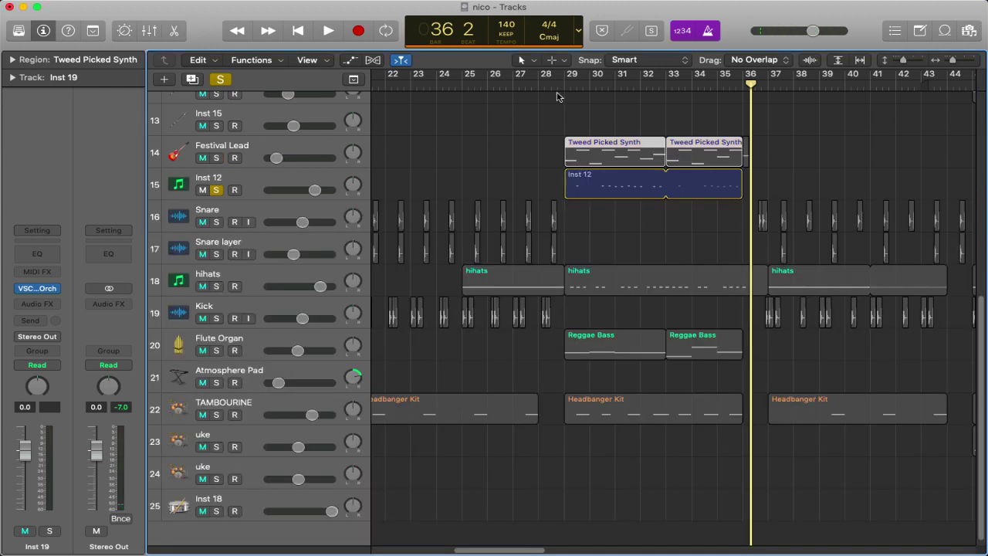
# Play the soloed Inst 12 region from bar 29 in the Piano Roll, dismiss the overload alerts, and close the editor.
pyautogui.click(565, 85)
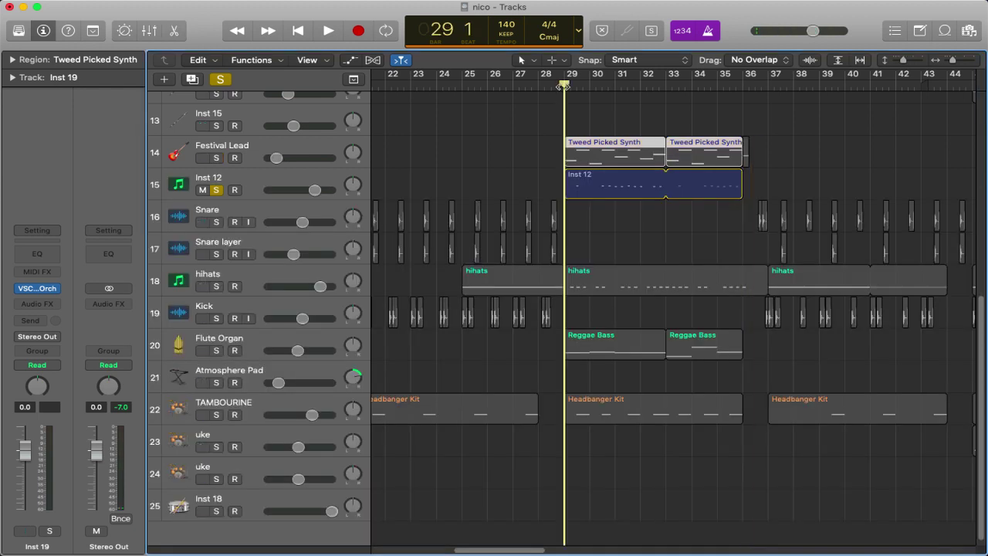
pyautogui.click(603, 189)
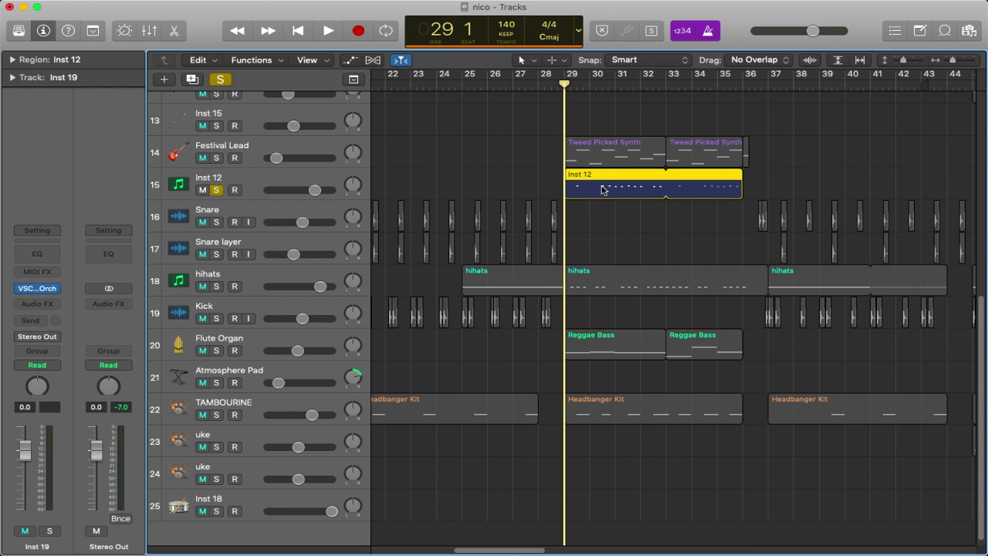
pyautogui.doubleClick(603, 190)
pyautogui.press('space')
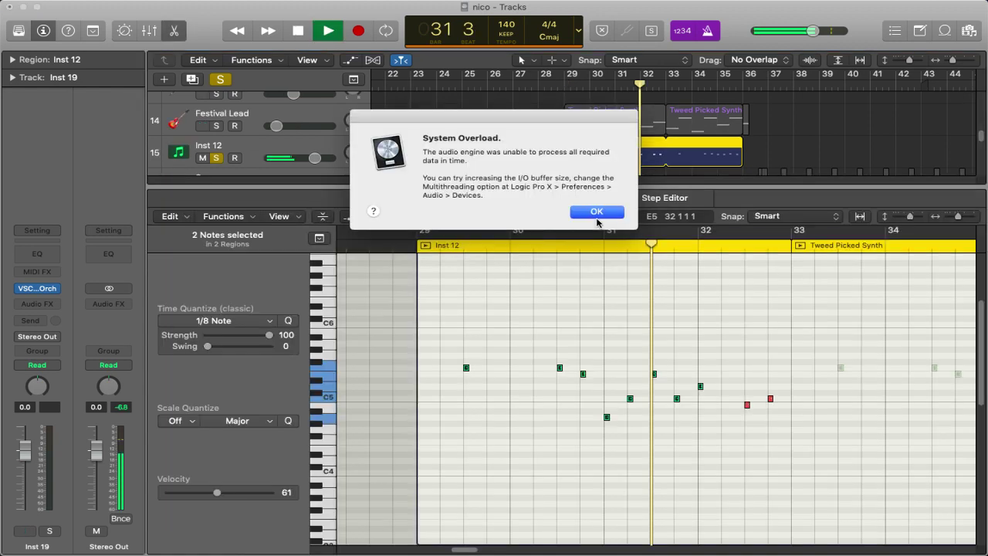
pyautogui.click(597, 211)
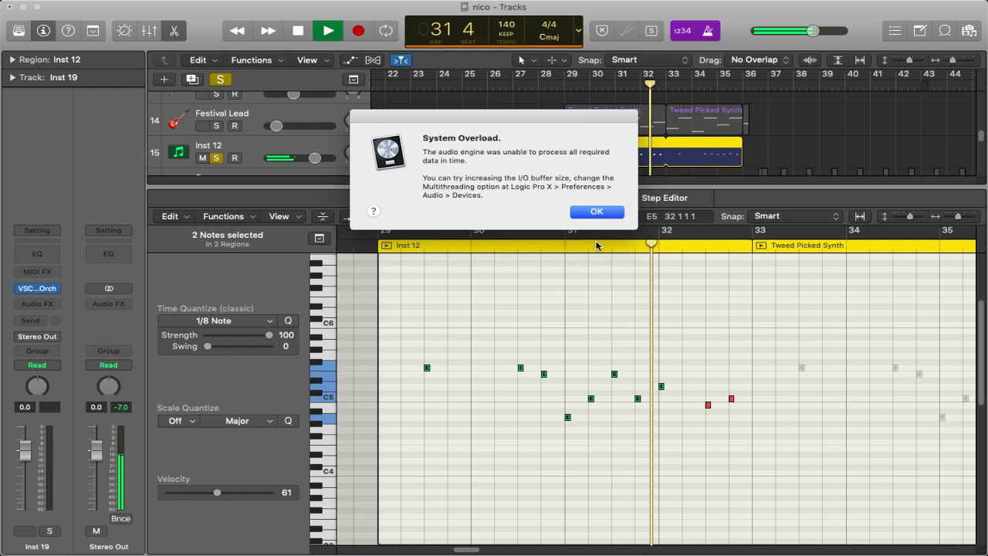
pyautogui.click(597, 212)
pyautogui.press('e')
# Move the Snare track below Snare layer and solo the Snare, Snare layer, Kick and hihats tracks.
pyautogui.moveTo(217, 213); pyautogui.dragTo(218, 242)
pyautogui.click(218, 242)
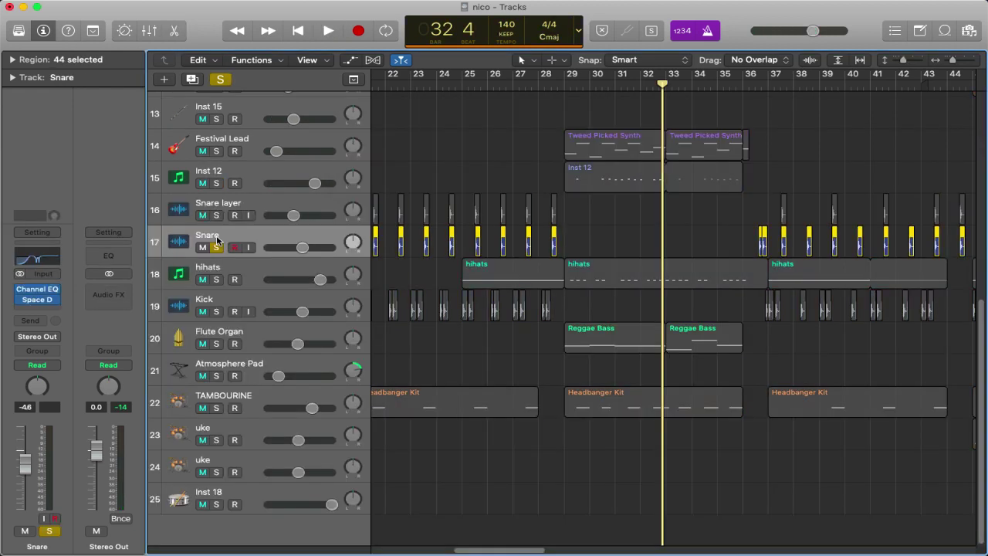
pyautogui.click(216, 312)
pyautogui.press('super+Left')
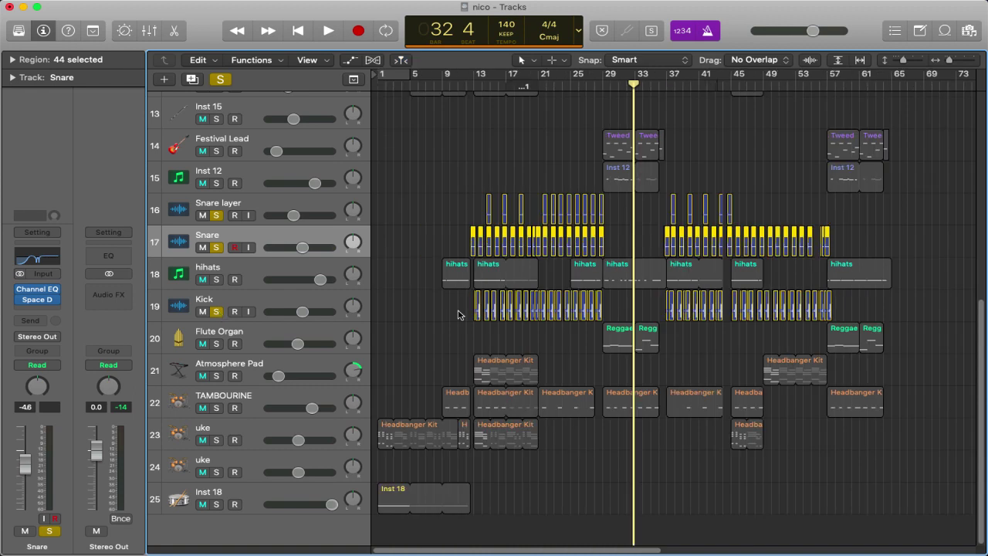
pyautogui.click(216, 280)
pyautogui.press('super+Right')
# Move the Inst 18 track directly below Kick and the TAMBOURINE track directly below Inst 18.
pyautogui.click(236, 490)
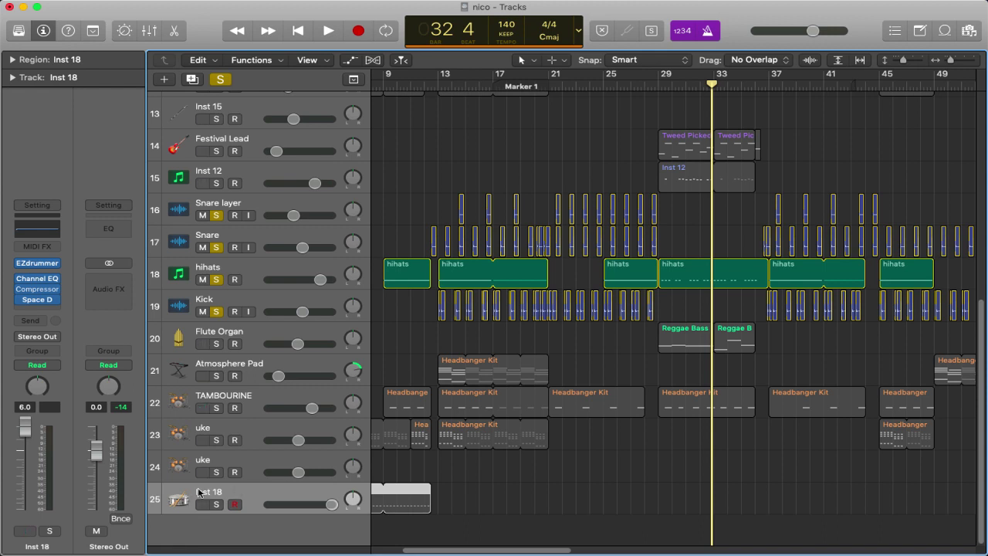
pyautogui.moveTo(198, 492); pyautogui.dragTo(200, 340)
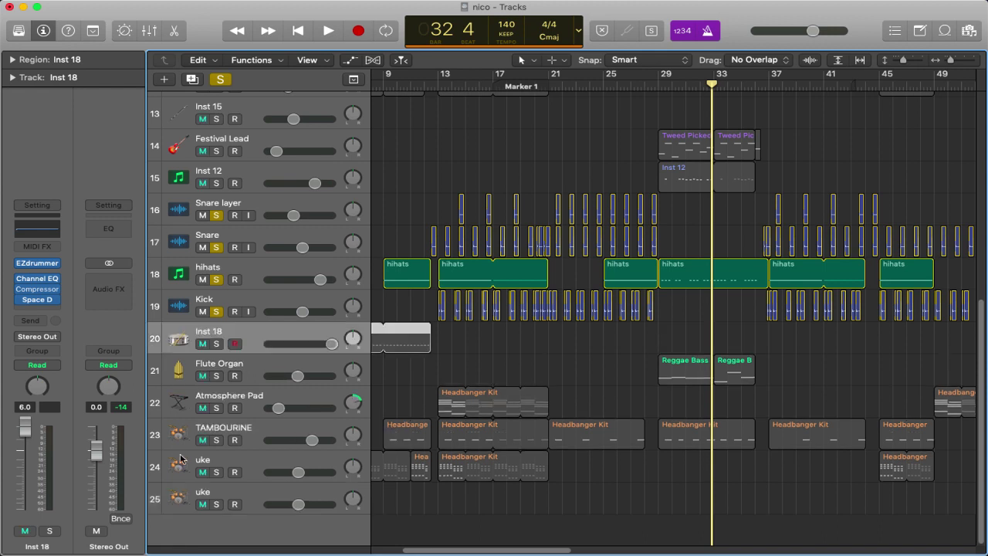
pyautogui.moveTo(200, 435); pyautogui.dragTo(199, 370)
# Add the TAMBOURINE and Inst 18 tracks to the soloed drum tracks.
pyautogui.scroll(-5, 363, 425)
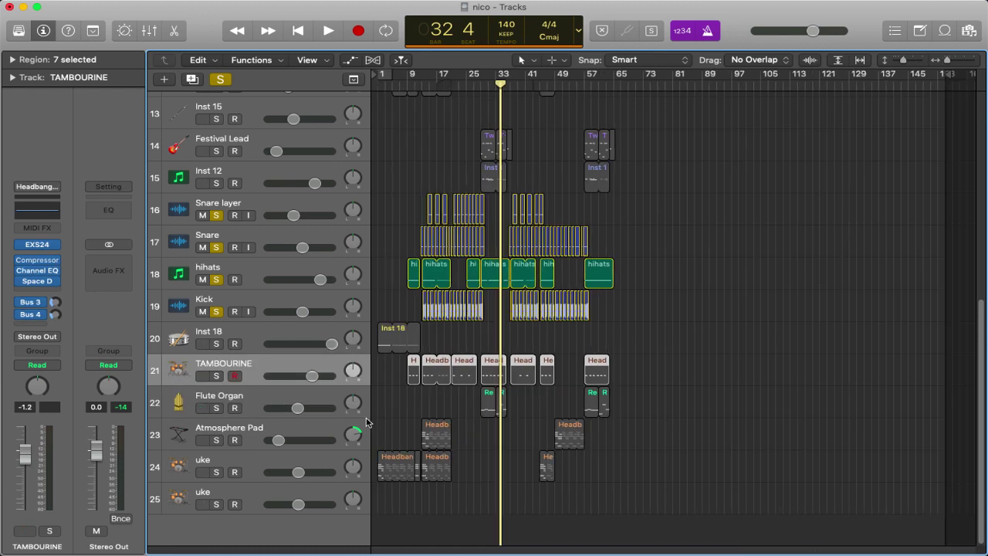
pyautogui.scroll(5, 363, 425)
pyautogui.hscroll(-5, 362, 429)
pyautogui.click(216, 376)
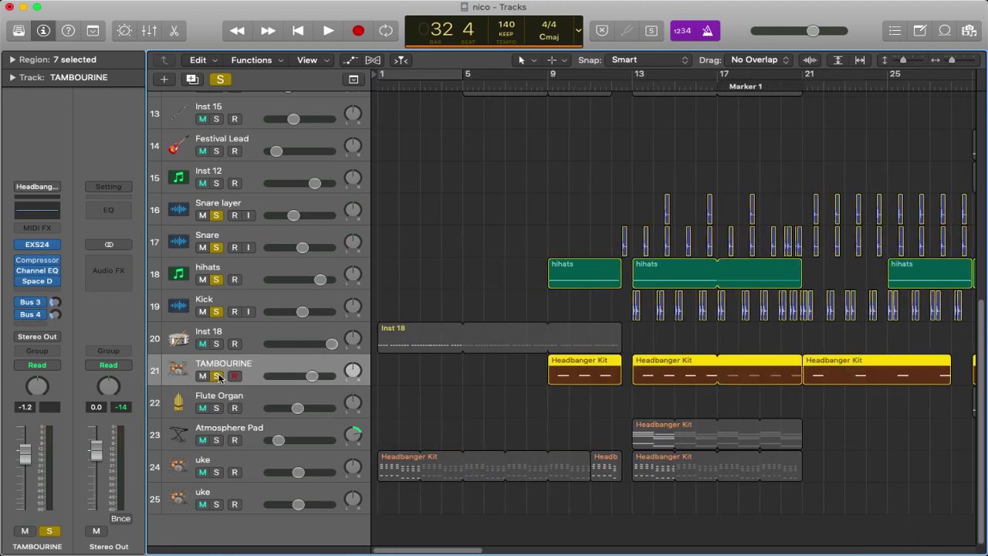
pyautogui.click(216, 344)
# Play the soloed drum tracks briefly and return the playhead to bar 1.
pyautogui.press('space')
pyautogui.hscroll(-10, 404, 143)
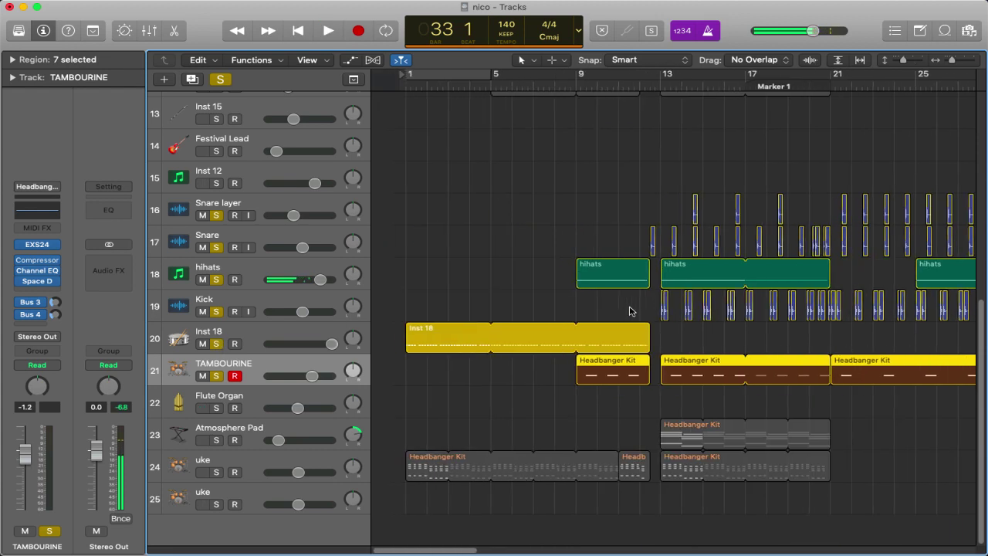
pyautogui.press('Return')
pyautogui.press('space')
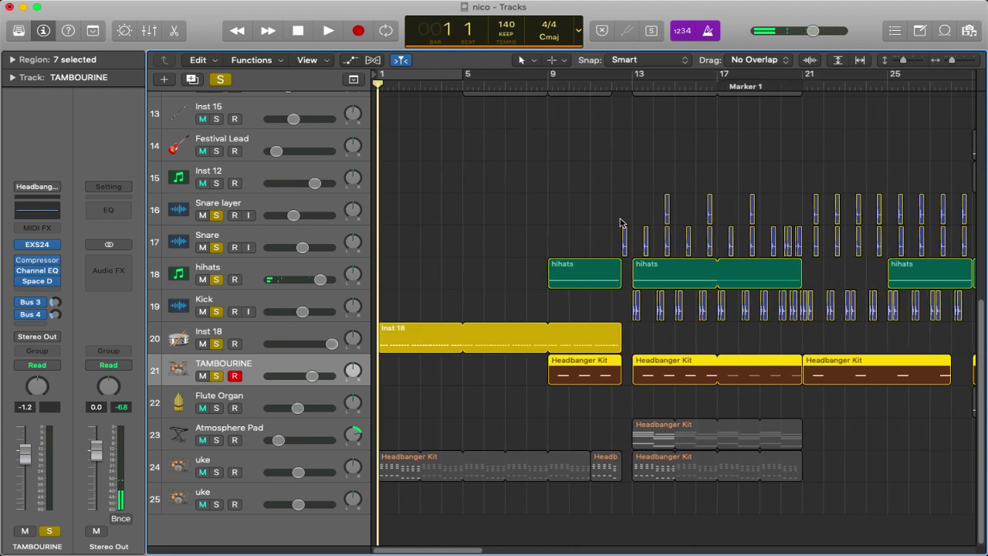
pyautogui.press('space')
# Split the Inst 18 region at bar 9.
pyautogui.click(547, 87)
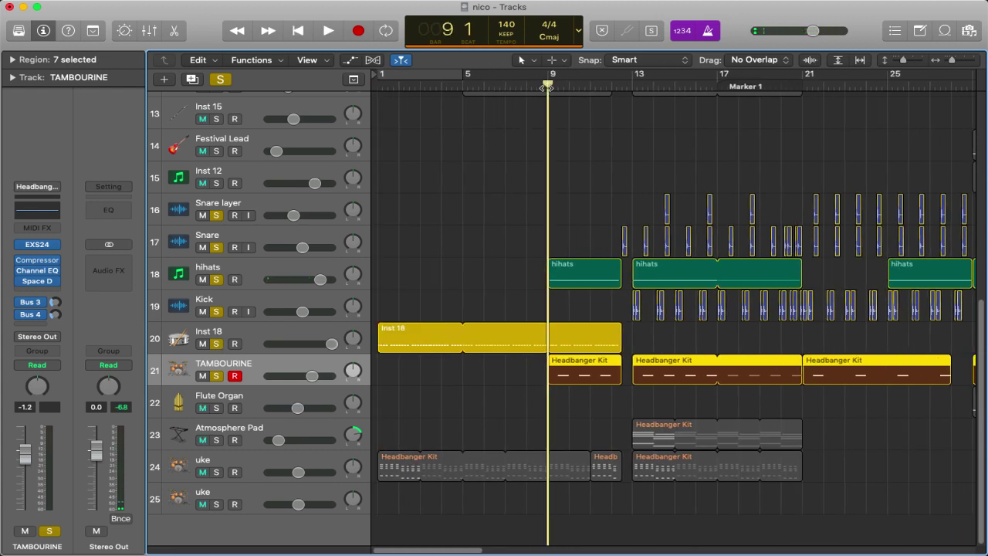
pyautogui.click(571, 331)
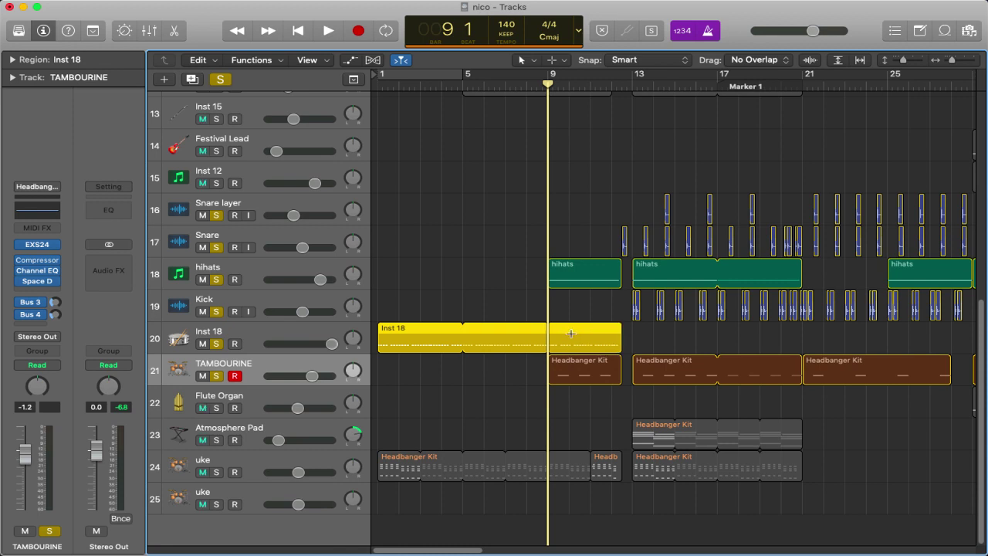
pyautogui.press('super+t')
# Copy the Inst 18 region that starts at bar 9 to bar 13 on the same track and loop it to bar 21.
pyautogui.click(590, 340)
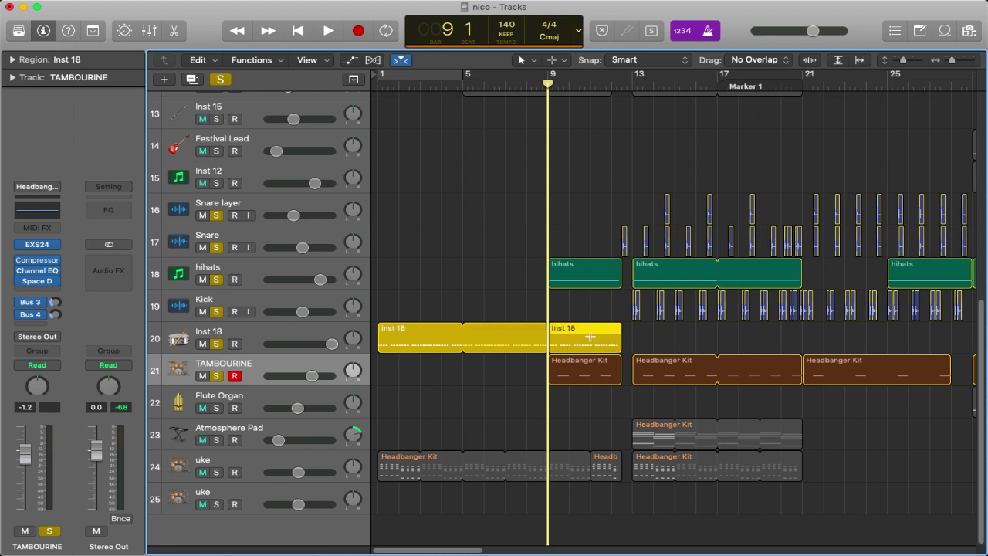
pyautogui.scroll(10, 590, 340)
pyautogui.scroll(-10, 590, 340)
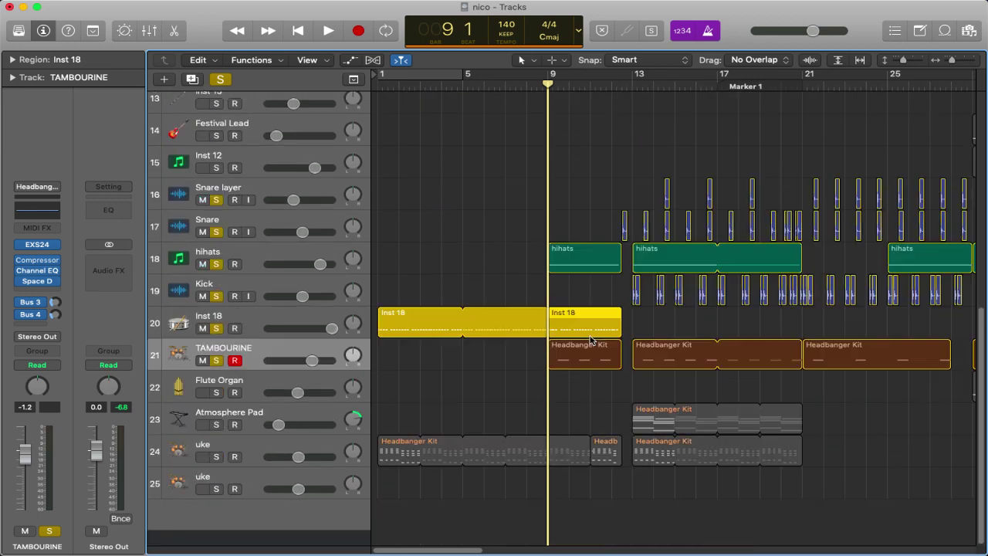
pyautogui.hscroll(5, 590, 340)
pyautogui.hscroll(-4, 590, 340)
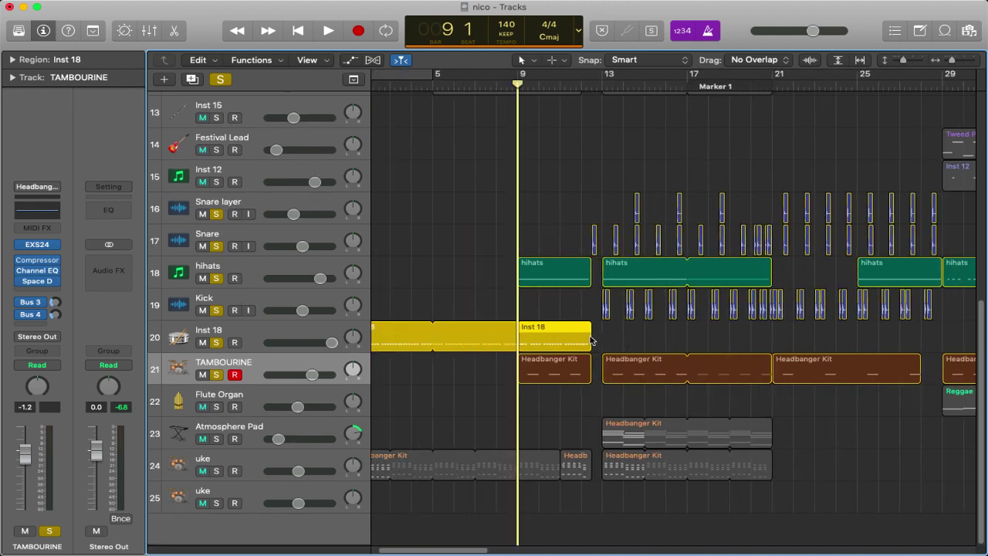
pyautogui.click(583, 87)
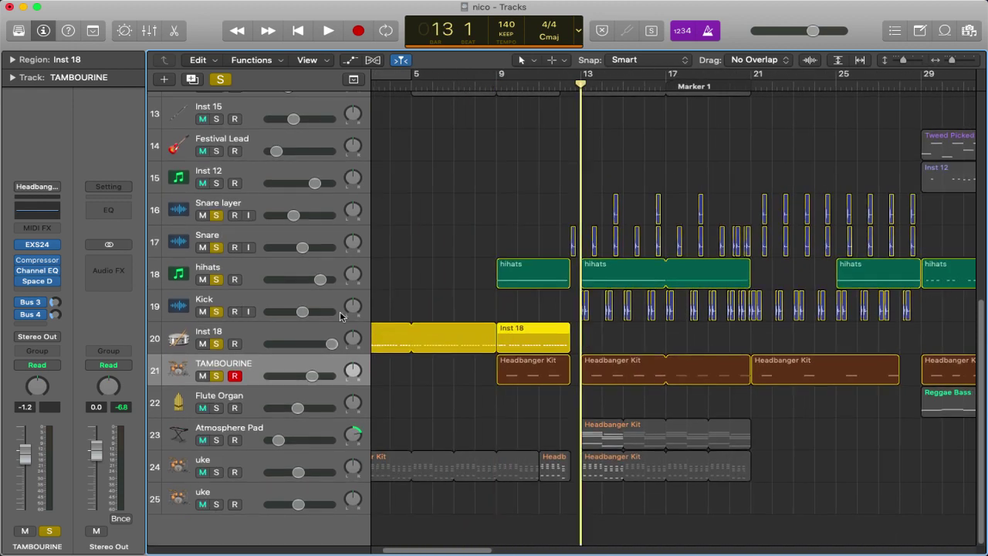
pyautogui.click(238, 322)
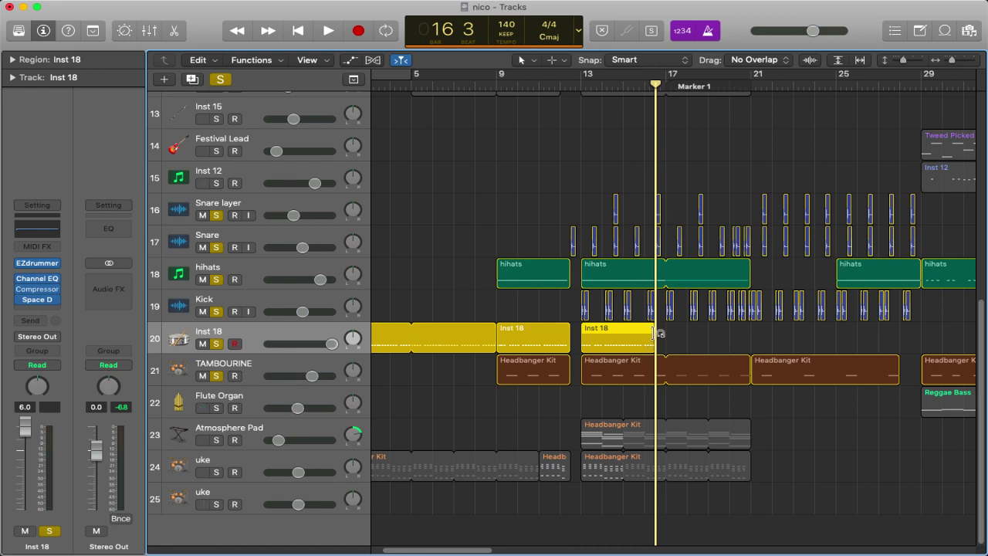
pyautogui.moveTo(656, 333); pyautogui.dragTo(748, 334)
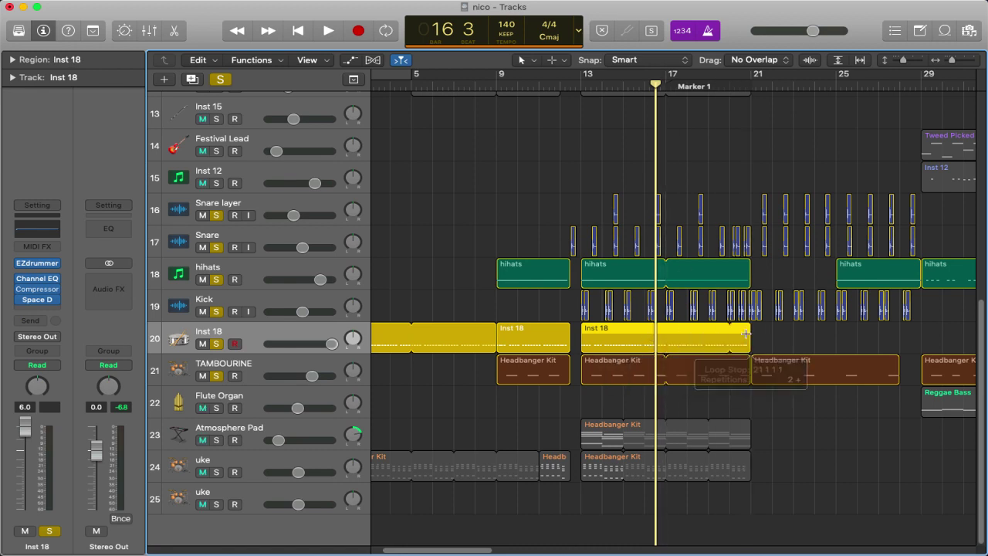
pyautogui.moveTo(653, 347); pyautogui.dragTo(657, 346)
# Paste another copy of the Inst 18 region at bar 45 on the Inst 18 track and deselect it.
pyautogui.hscroll(10, 662, 346)
pyautogui.hscroll(15, 662, 346)
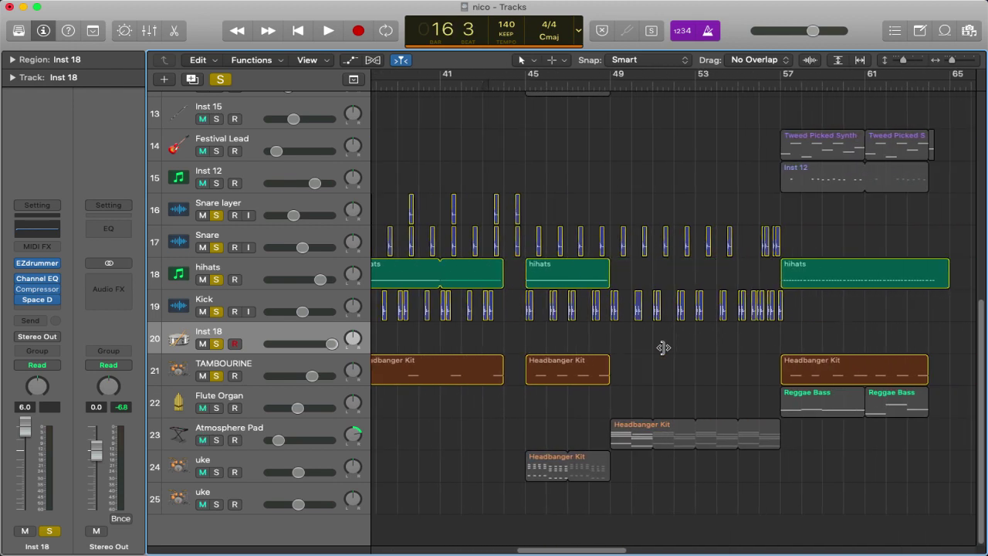
pyautogui.click(604, 86)
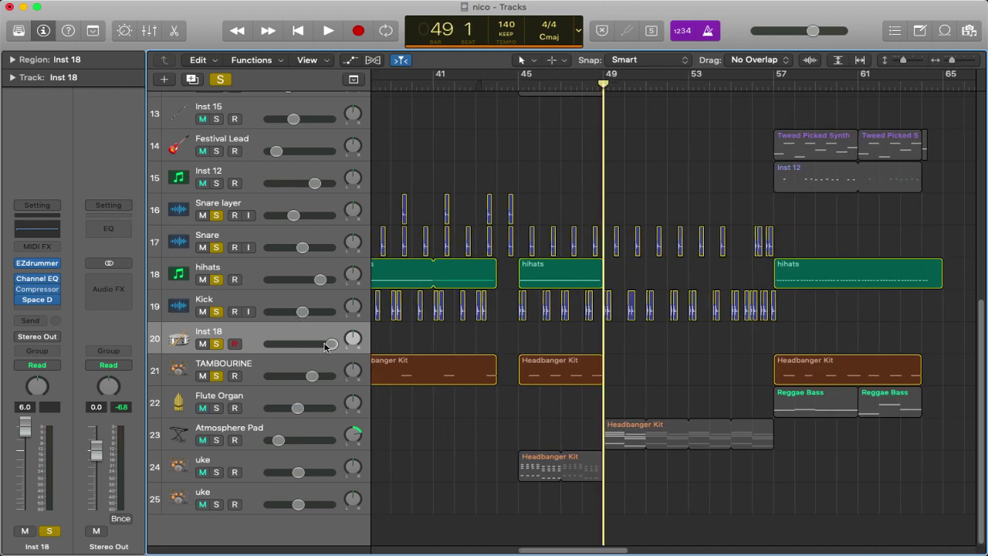
pyautogui.hscroll(-20, 641, 393)
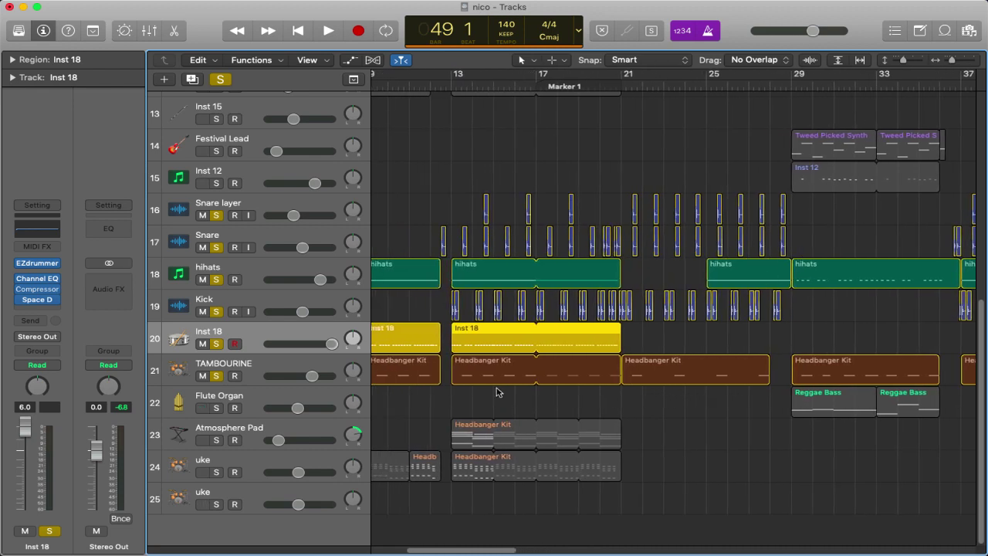
pyautogui.hscroll(20, 709, 279)
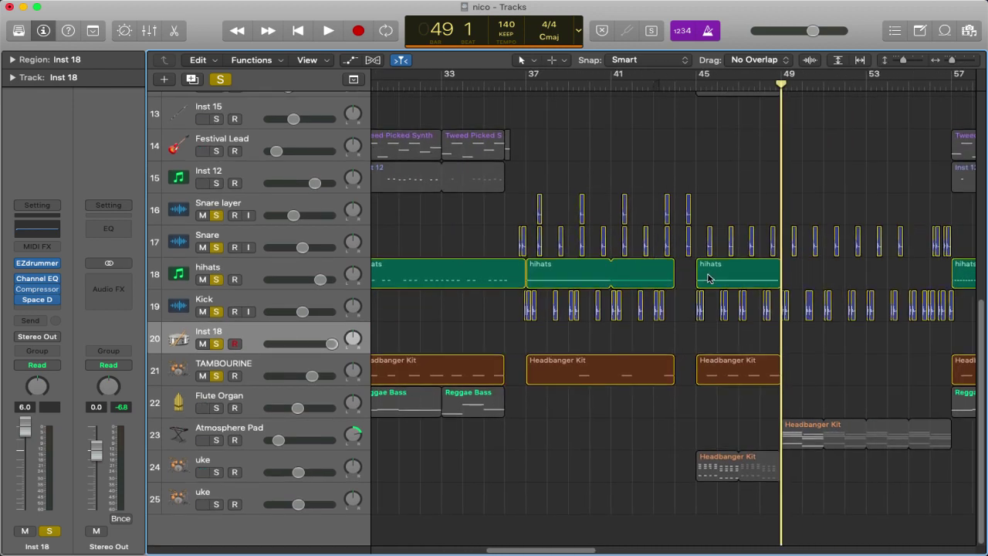
pyautogui.click(697, 88)
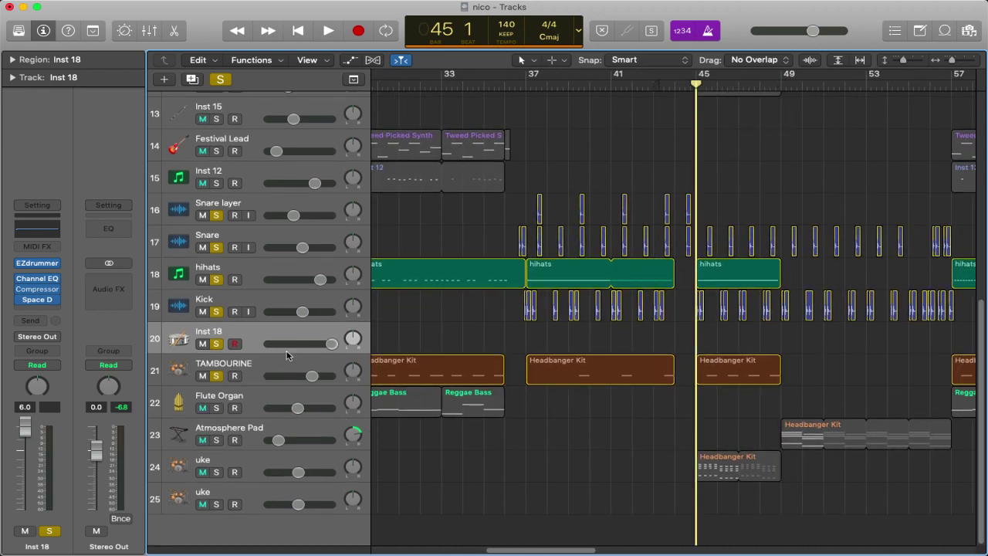
pyautogui.press('super+v')
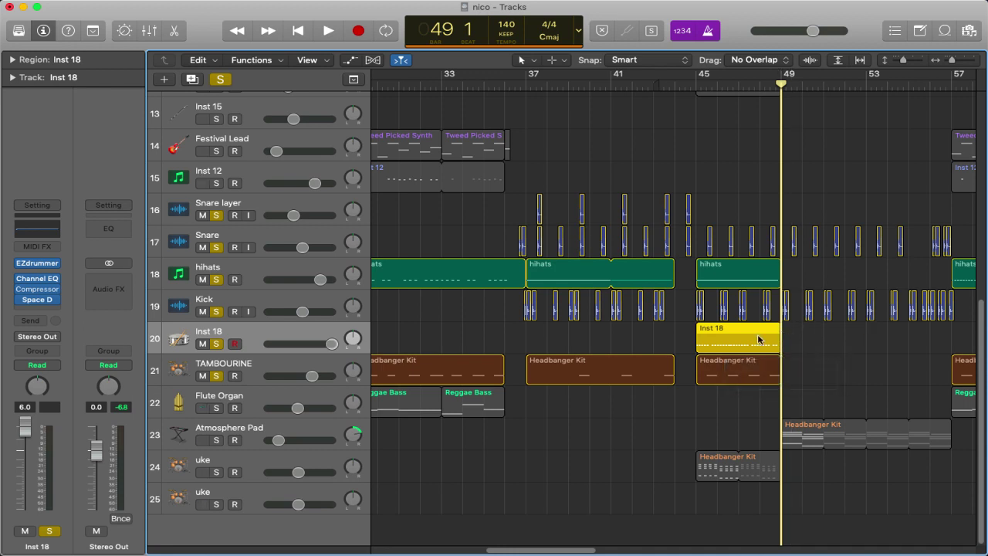
pyautogui.click(670, 351)
# Play the soloed drums from bar 1, examine the first Inst 18 region's notes in the Piano Roll, and close the editor.
pyautogui.hscroll(-15, 754, 348)
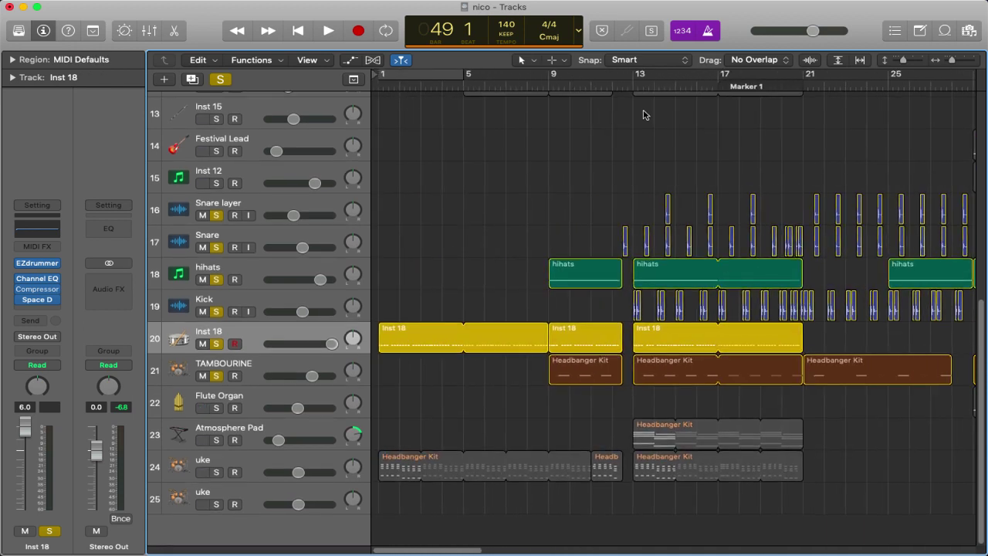
pyautogui.click(378, 83)
pyautogui.press('space')
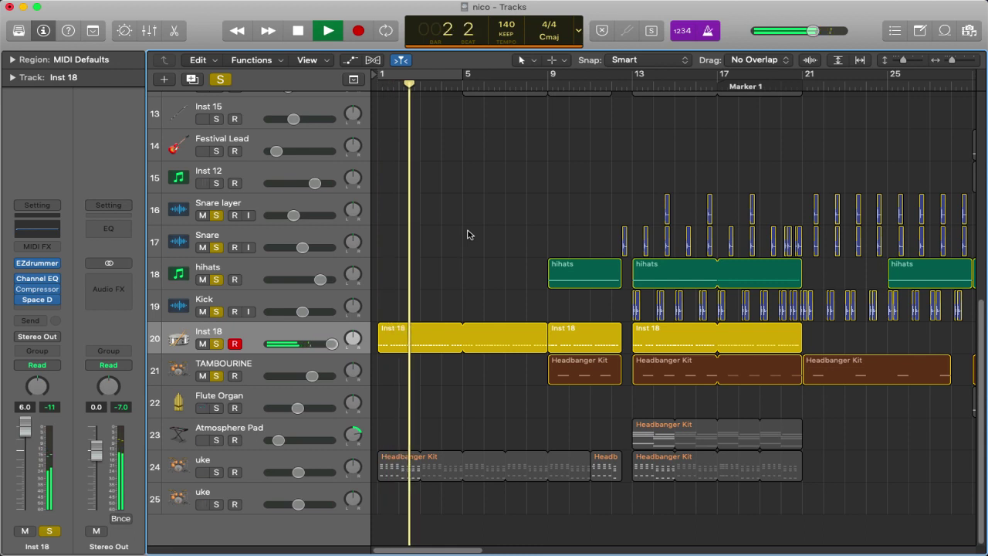
pyautogui.doubleClick(430, 334)
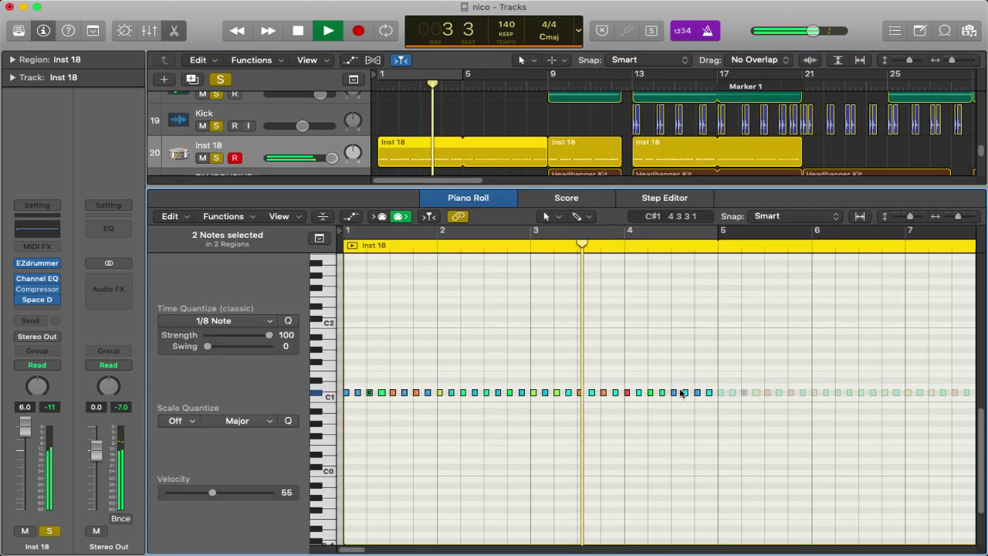
pyautogui.click(173, 31)
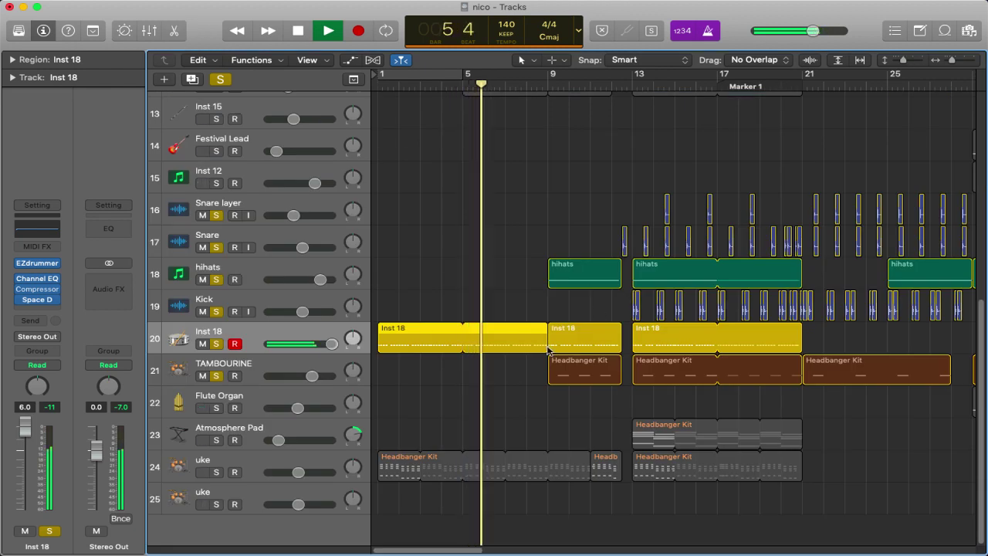
# Examine the notes of the hihats regions from bar 9 in the Piano Roll during playback and close the editor.
pyautogui.doubleClick(579, 276)
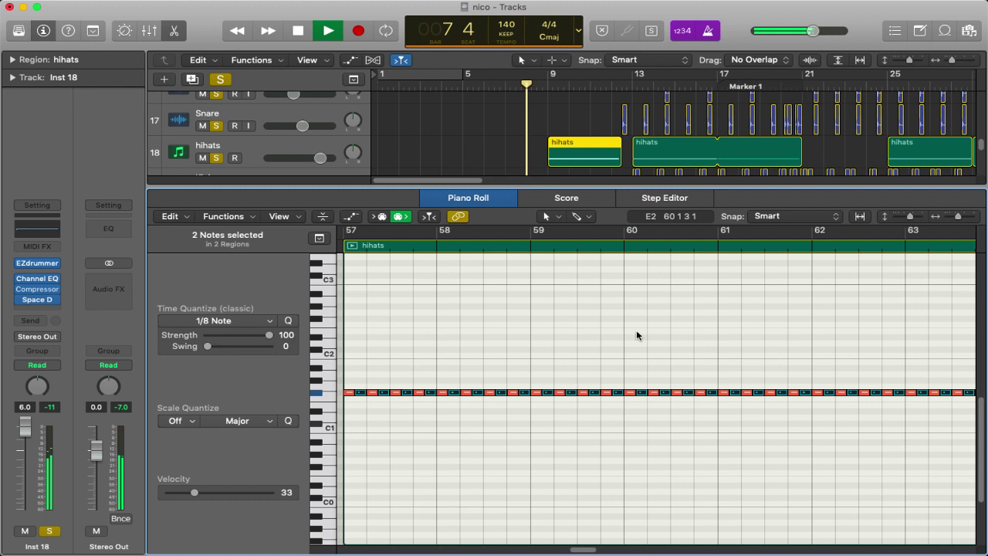
pyautogui.scroll(-3, 636, 335)
pyautogui.click(454, 334)
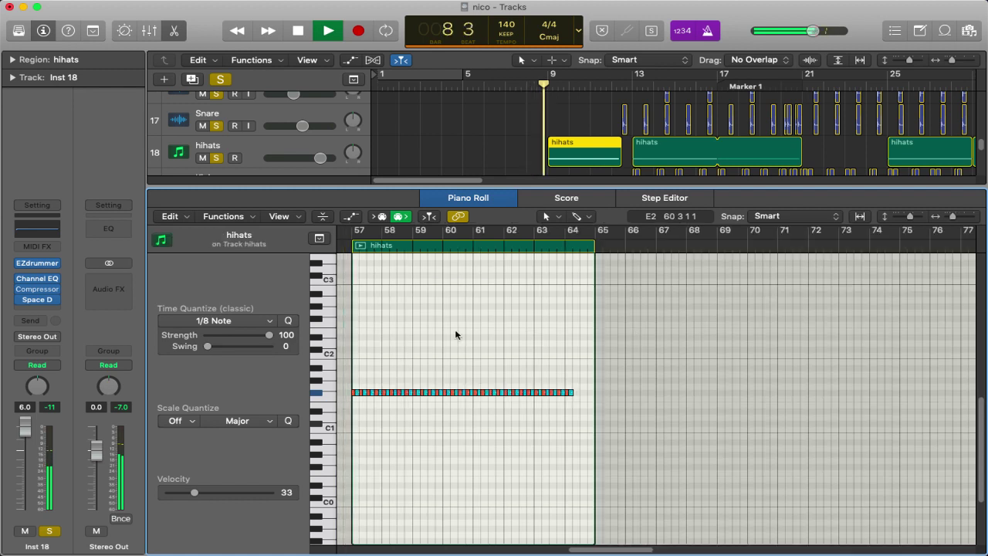
pyautogui.click(602, 214)
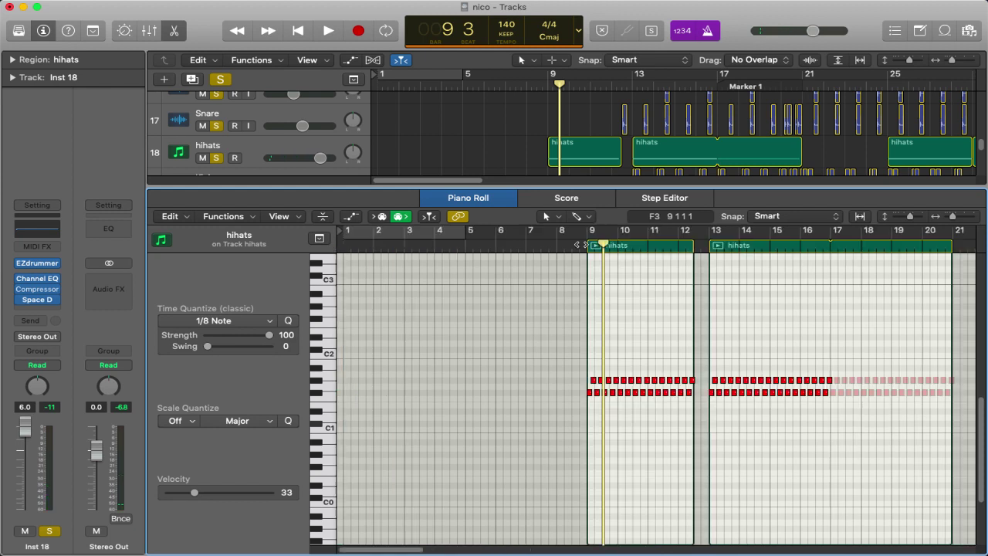
pyautogui.press('space')
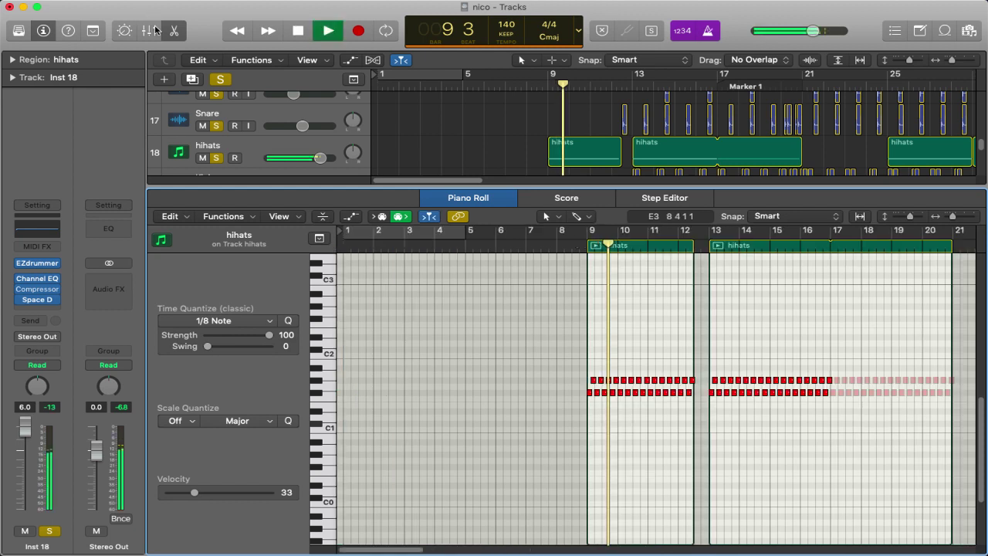
pyautogui.press('e')
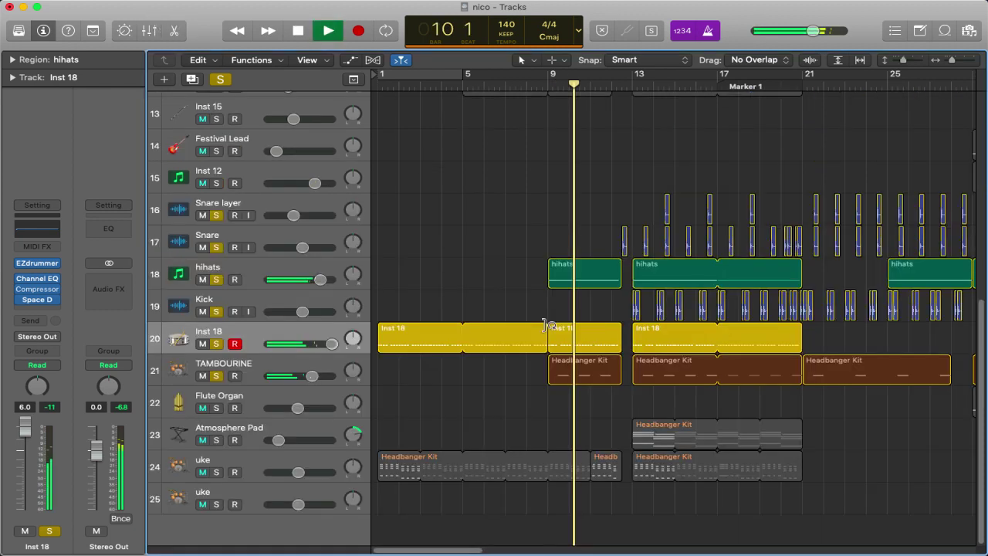
# Examine the TAMBOURINE track's Headbanger Kit notes from bar 9 in the Piano Roll and close the editor.
pyautogui.press('e')
pyautogui.click(599, 215)
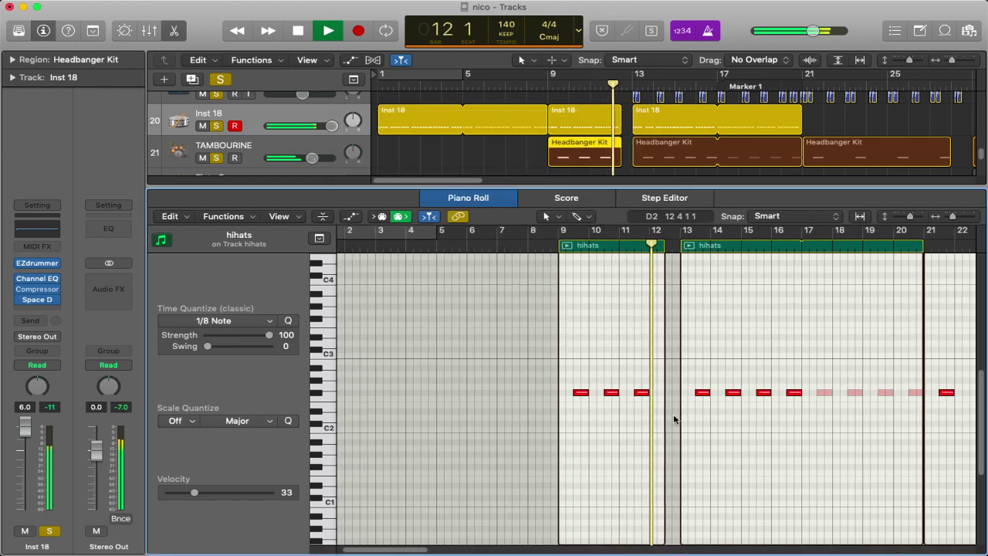
pyautogui.press('e')
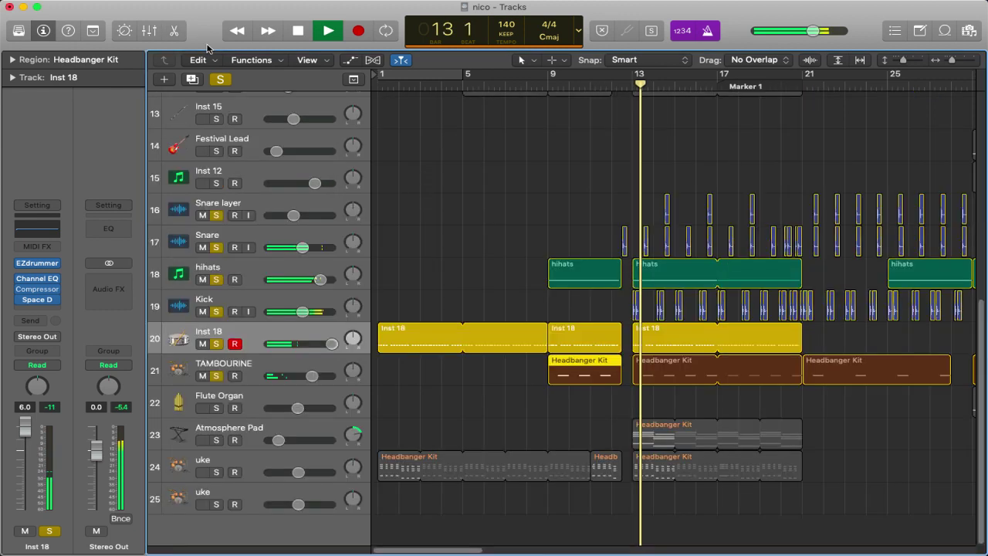
# Listen to the soloed drum tracks from bar 13 to bar 29 while following their regions in the arrangement.
pyautogui.hscroll(5, 629, 280)
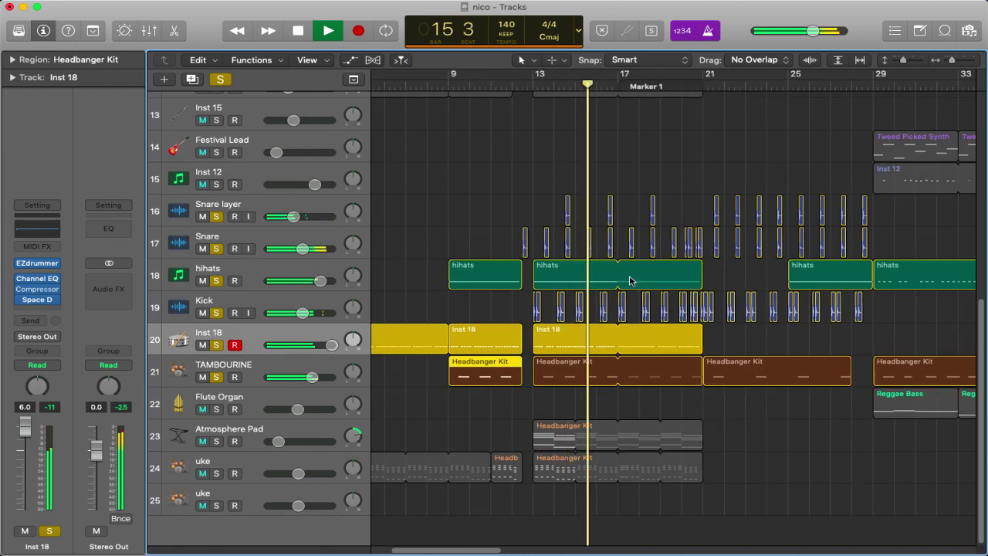
pyautogui.hotkey('alt', '.')
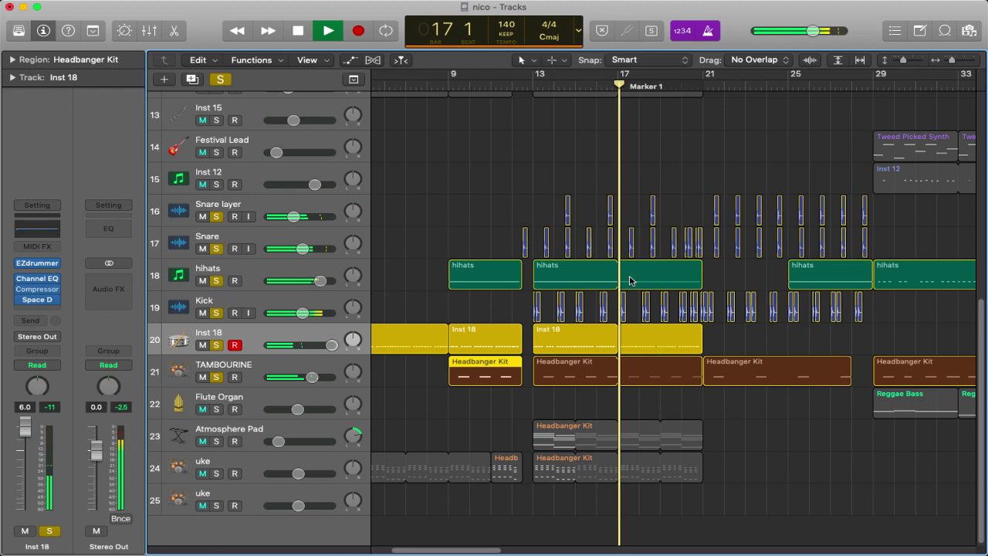
pyautogui.hscroll(3, 713, 348)
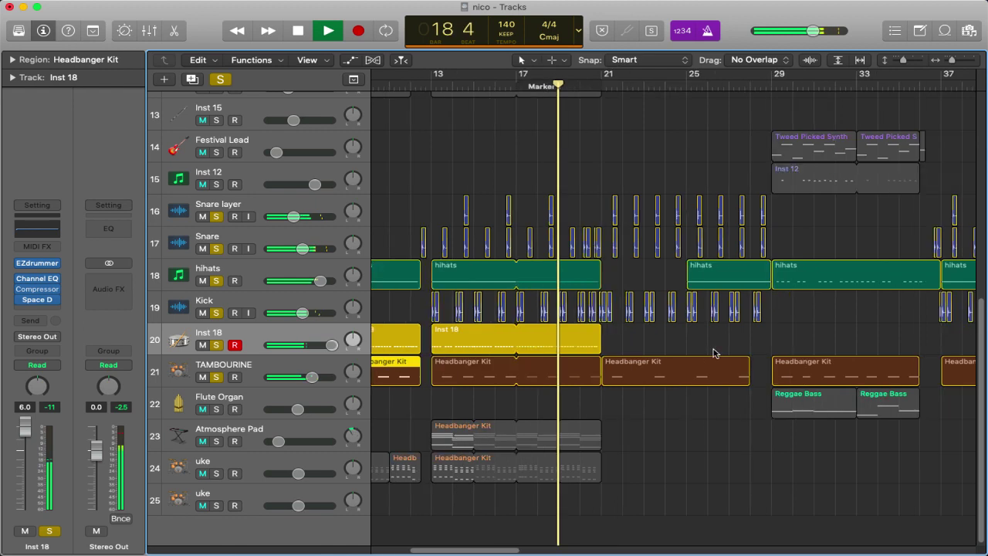
pyautogui.press('.')
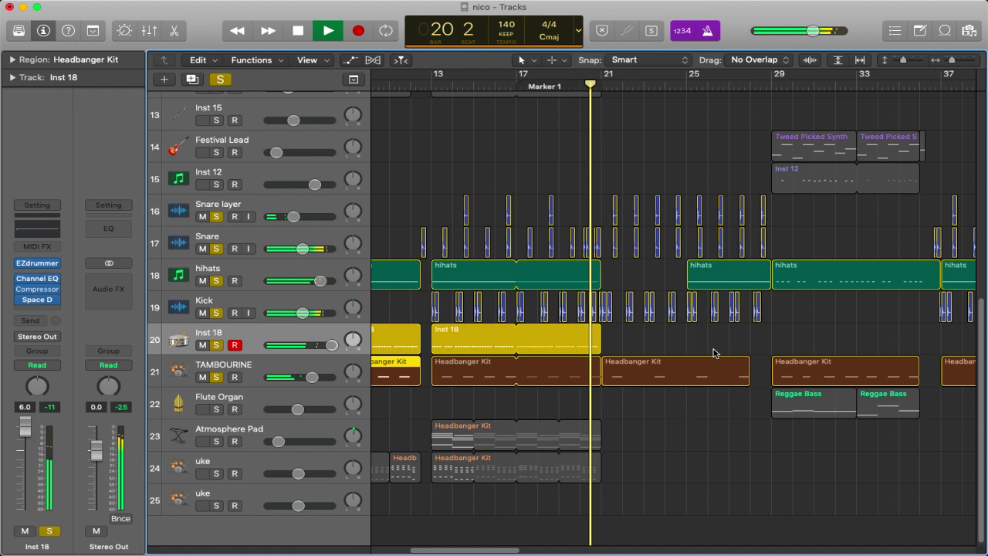
pyautogui.press('.')
pyautogui.press('.')
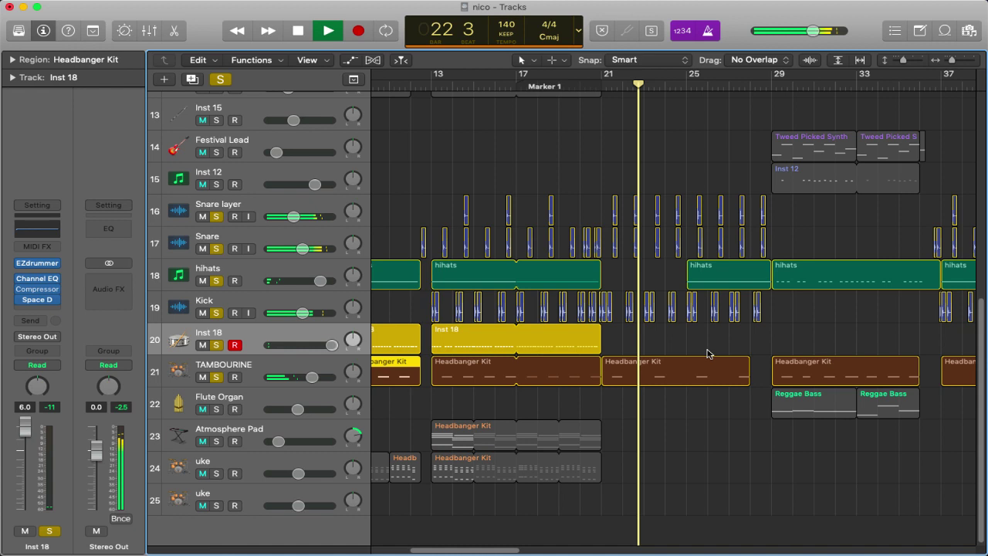
pyautogui.press('.')
pyautogui.press('.')
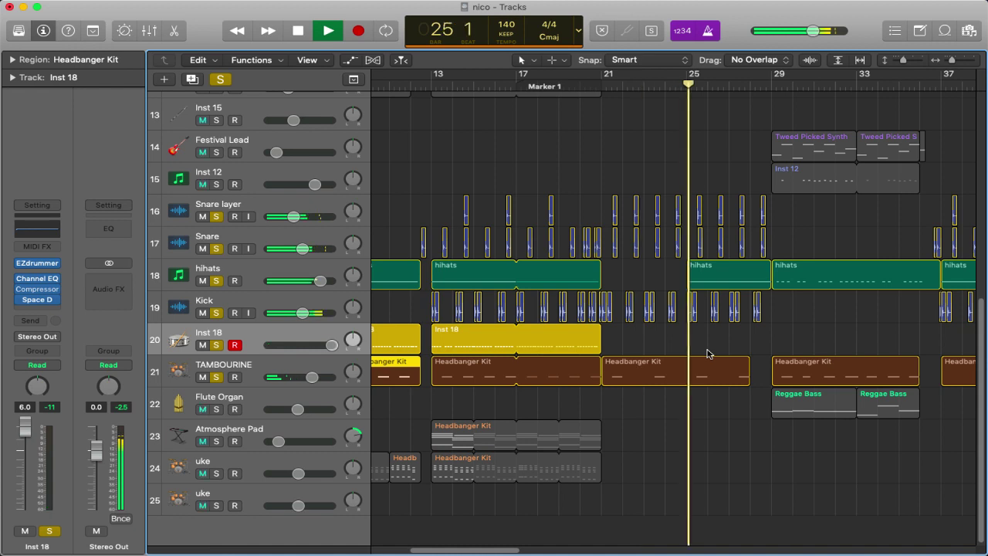
pyautogui.press('.')
pyautogui.press('.')
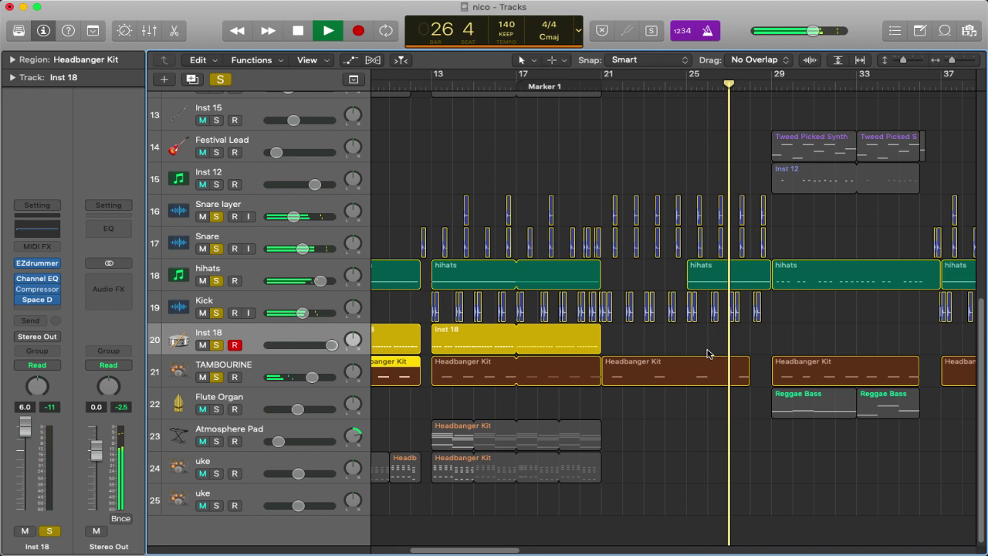
pyautogui.press('.')
pyautogui.press('.')
pyautogui.press('.')
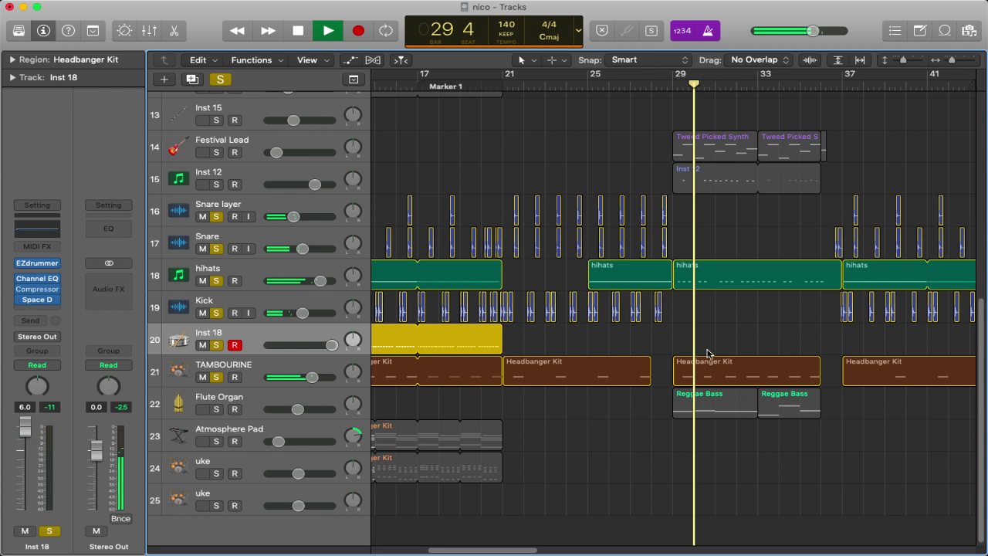
# Examine the notes of the hihats region from bar 29 in the Piano Roll during playback and close the editor.
pyautogui.doubleClick(699, 277)
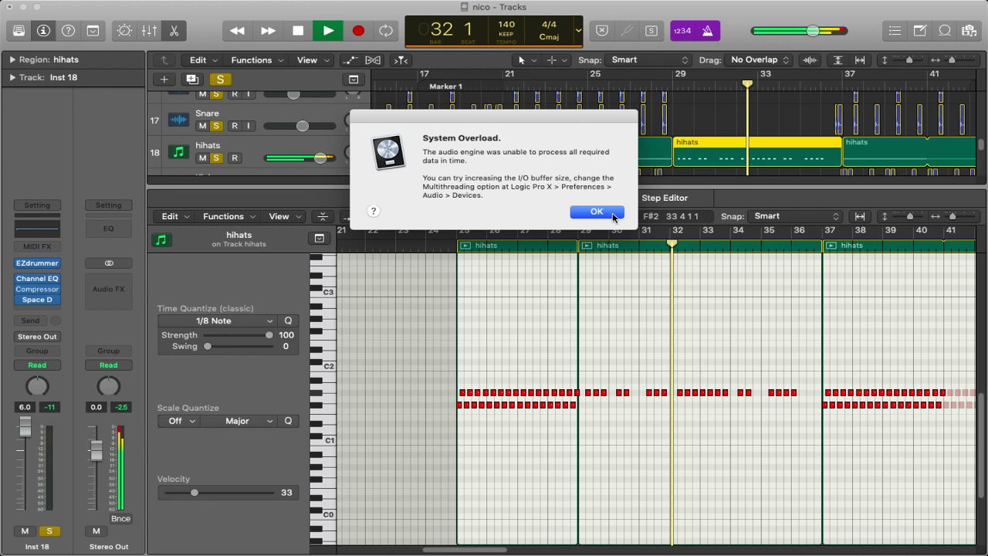
pyautogui.click(597, 212)
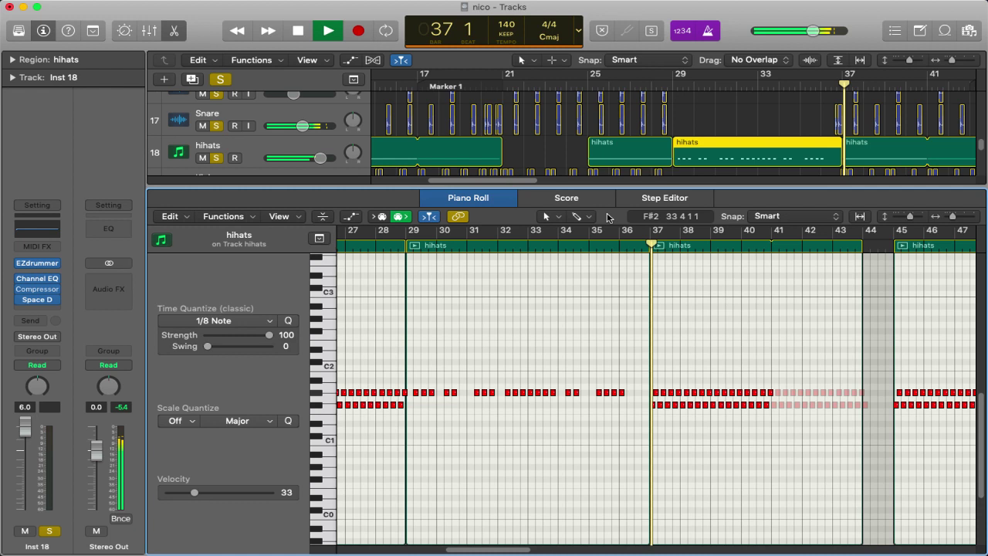
pyautogui.click(176, 30)
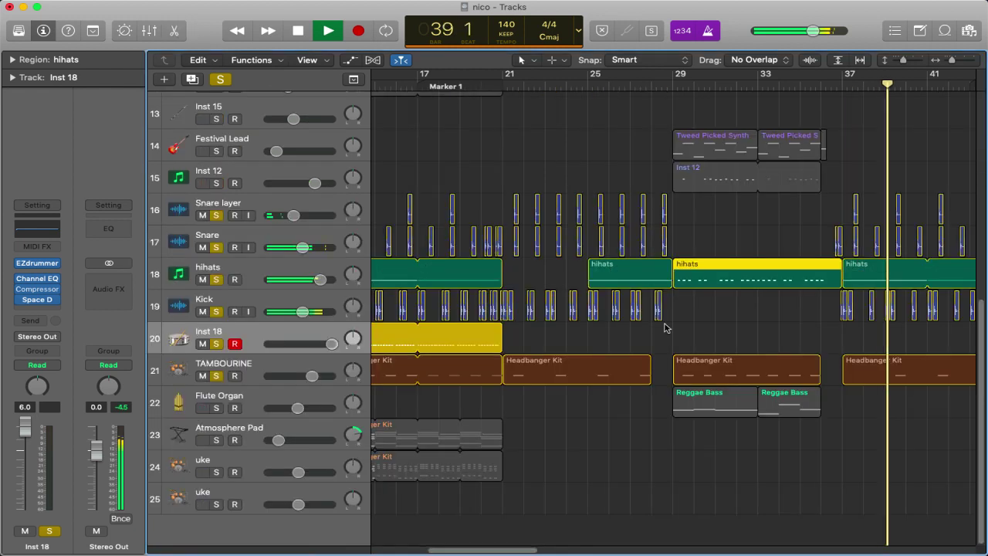
# Examine the Inst 18 region's notes from bar 45 in the Piano Roll during playback and close the editor.
pyautogui.click(665, 329)
pyautogui.hscroll(10, 687, 335)
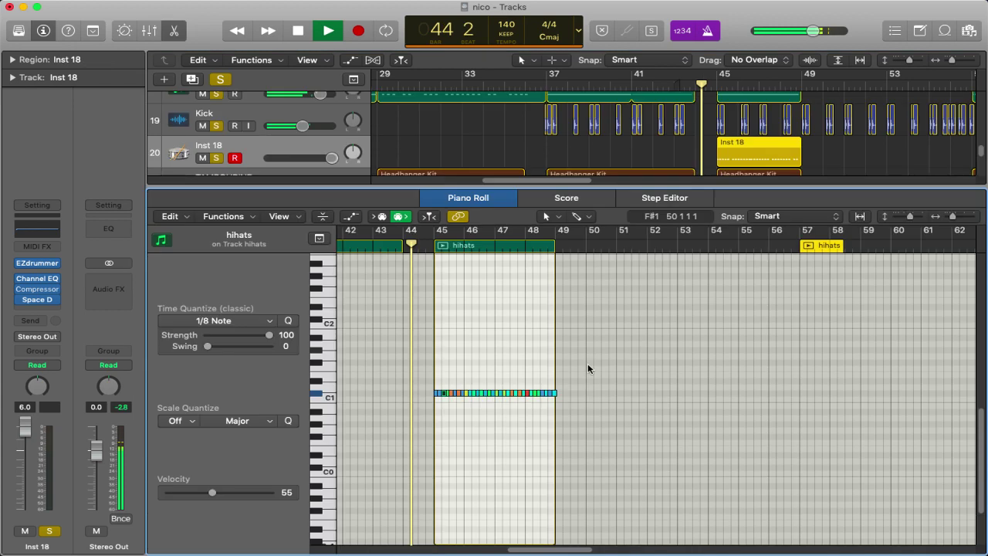
pyautogui.click(588, 212)
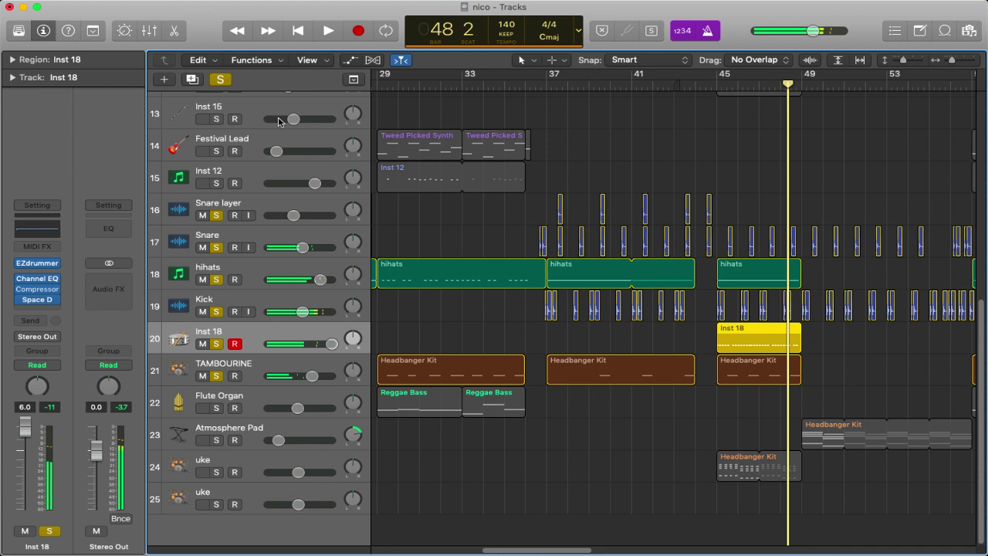
# Play the soloed Flute Organ track from bar 29, look at its Reggae Bass region, and end the solo.
pyautogui.click(419, 390)
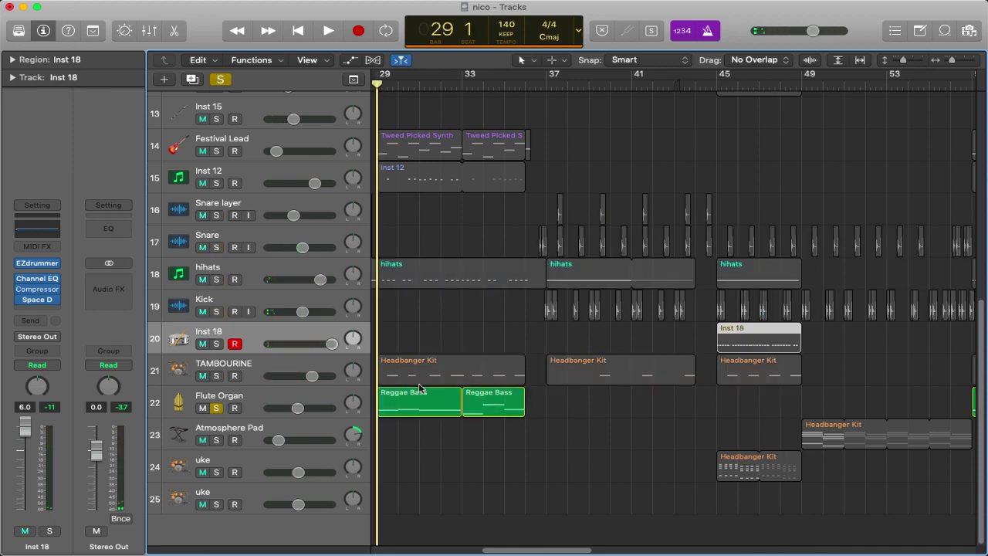
pyautogui.doubleClick(419, 390)
pyautogui.press('space')
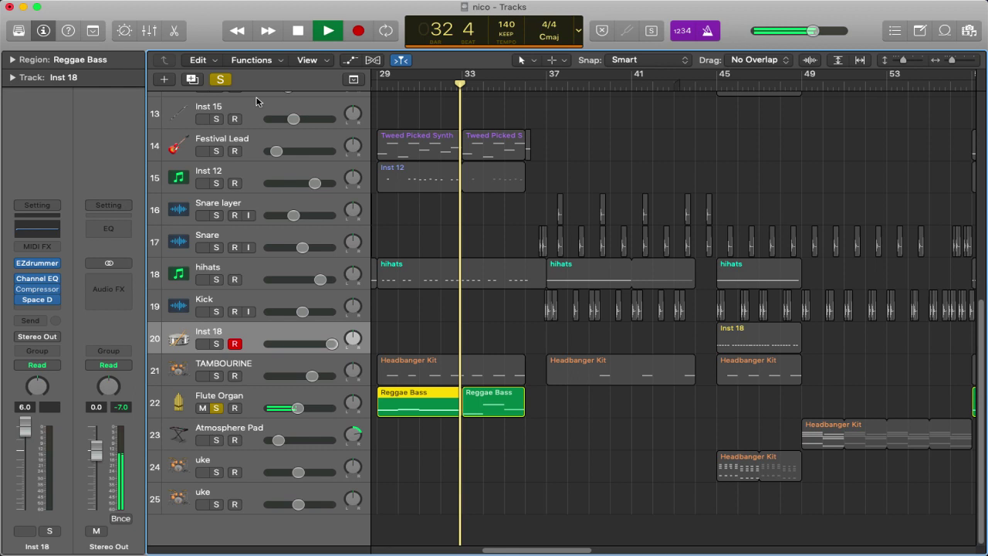
pyautogui.press('space')
pyautogui.click(216, 408)
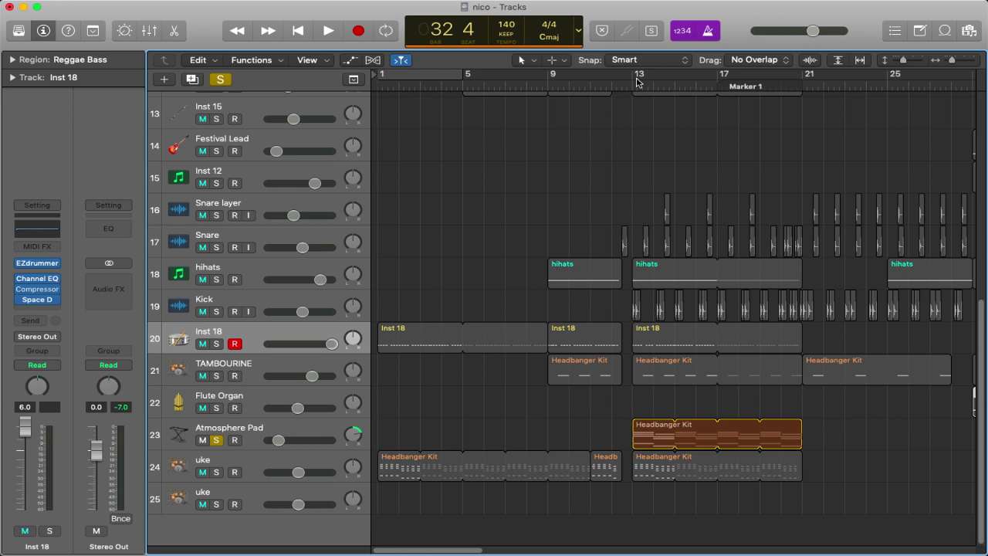
# Examine the soloed Atmosphere Pad's pan automation and Piano Roll notes from bar 13 during playback, and close the editor.
pyautogui.click(638, 83)
pyautogui.press('a')
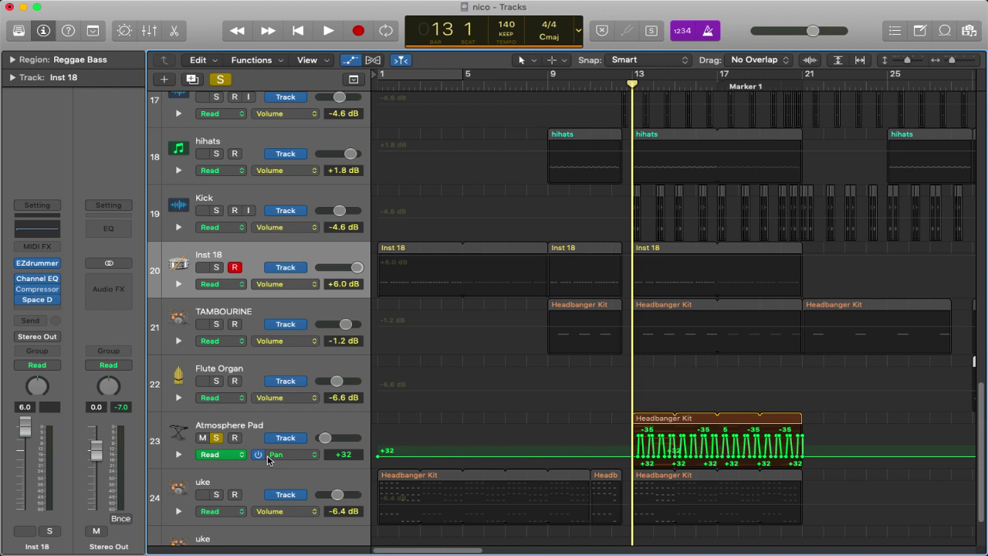
pyautogui.scroll(3, 611, 448)
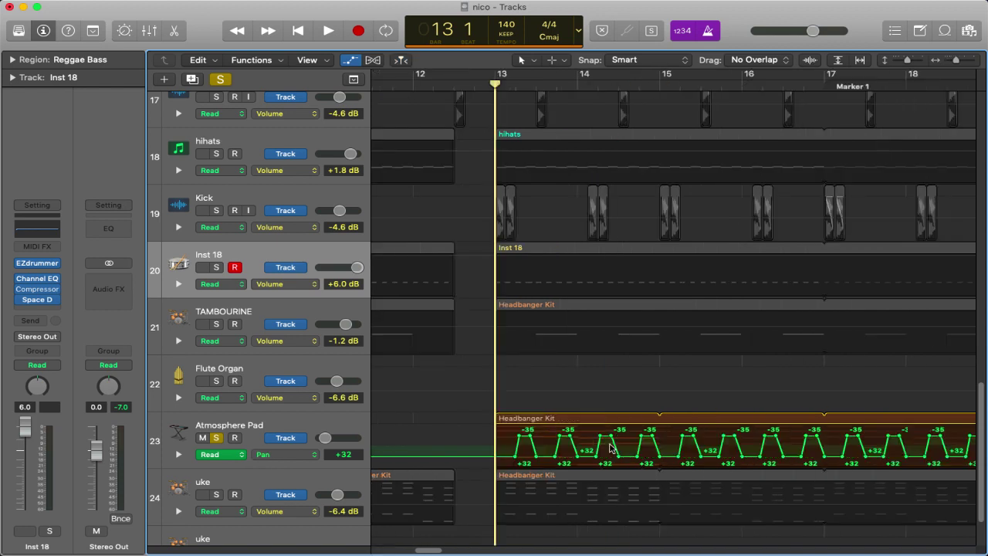
pyautogui.doubleClick(611, 448)
pyautogui.press('space')
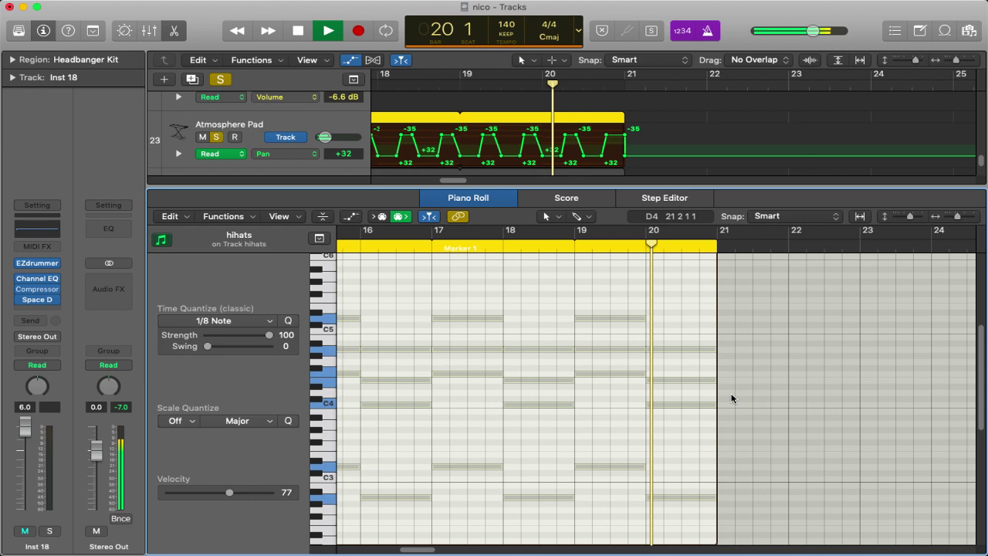
pyautogui.click(176, 36)
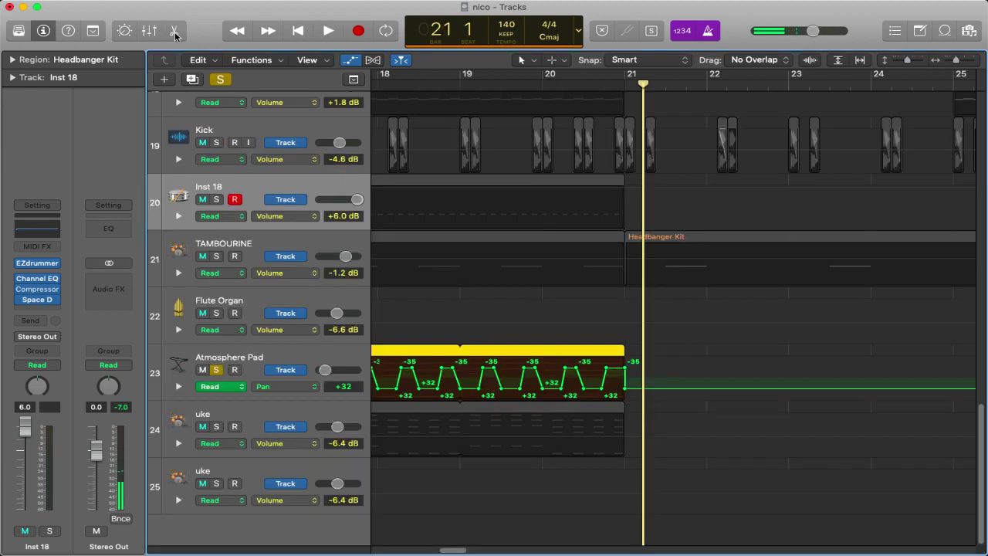
# Hide the automation view and play the soloed uke track from bar 1 while examining its Headbanger Kit notes in the Piano Roll.
pyautogui.scroll(-5, 494, 276)
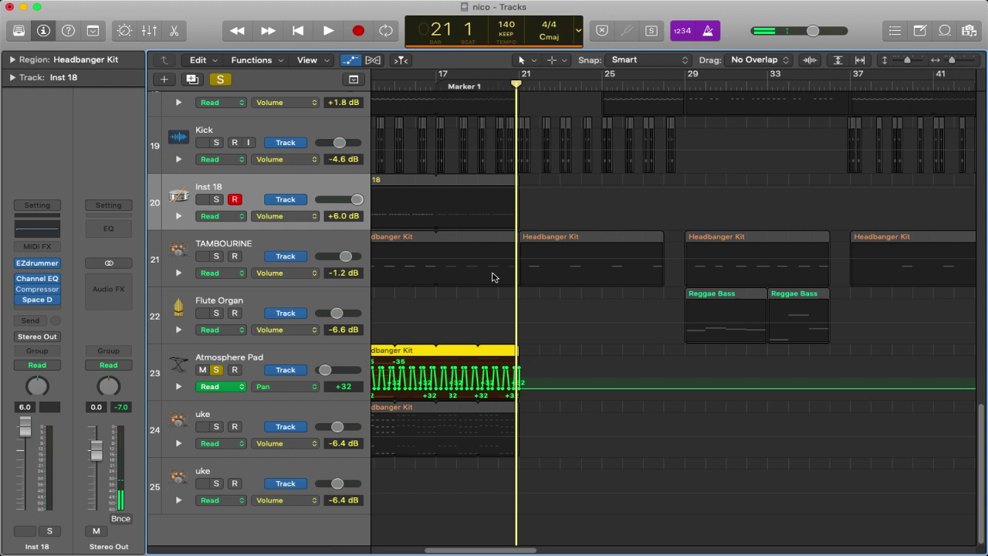
pyautogui.hscroll(-3, 494, 277)
pyautogui.click(423, 408)
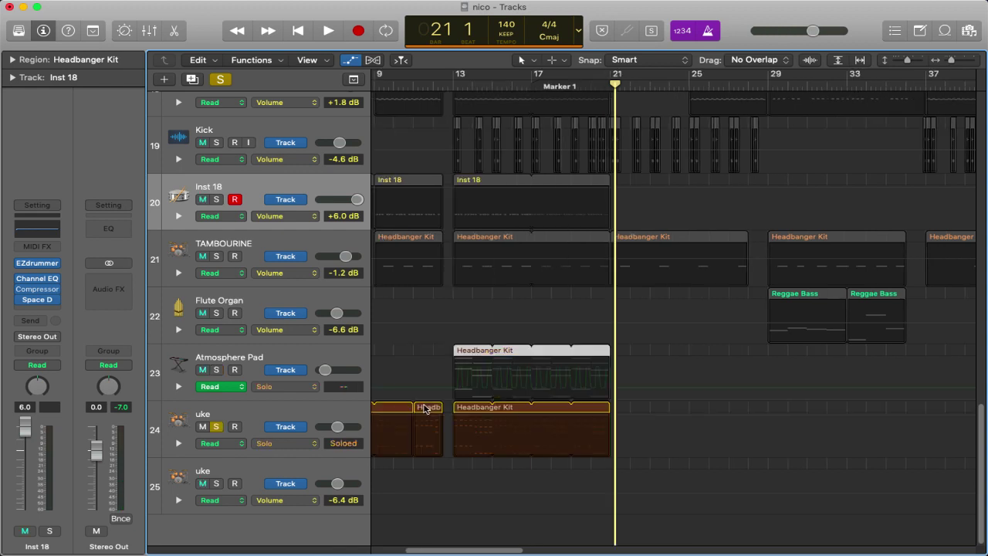
pyautogui.press('Return')
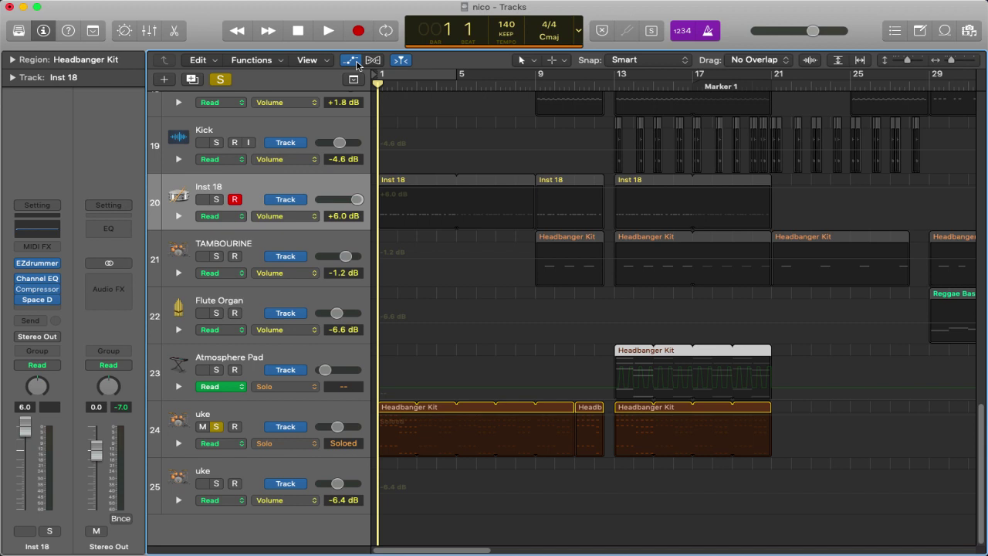
pyautogui.press('e')
pyautogui.press('space')
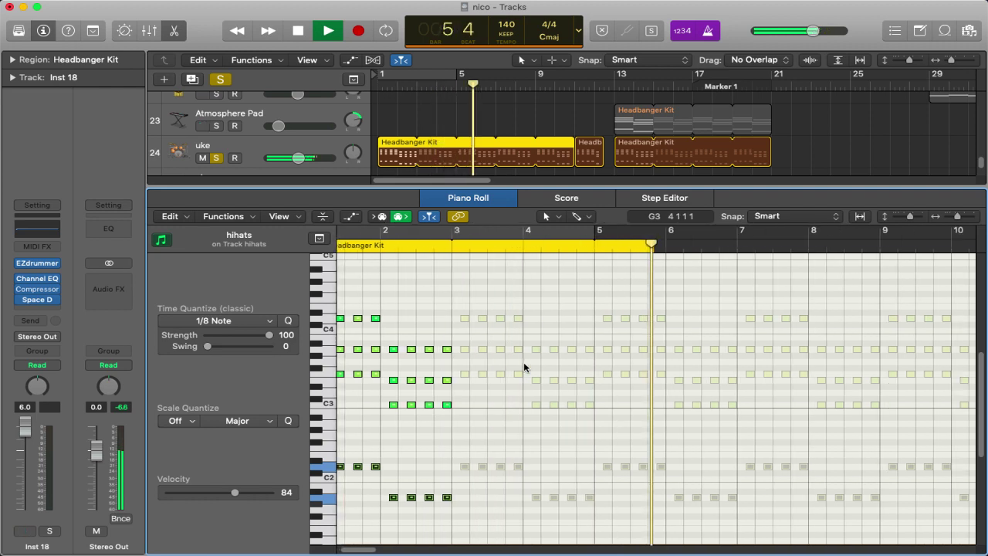
pyautogui.press('space')
pyautogui.press('e')
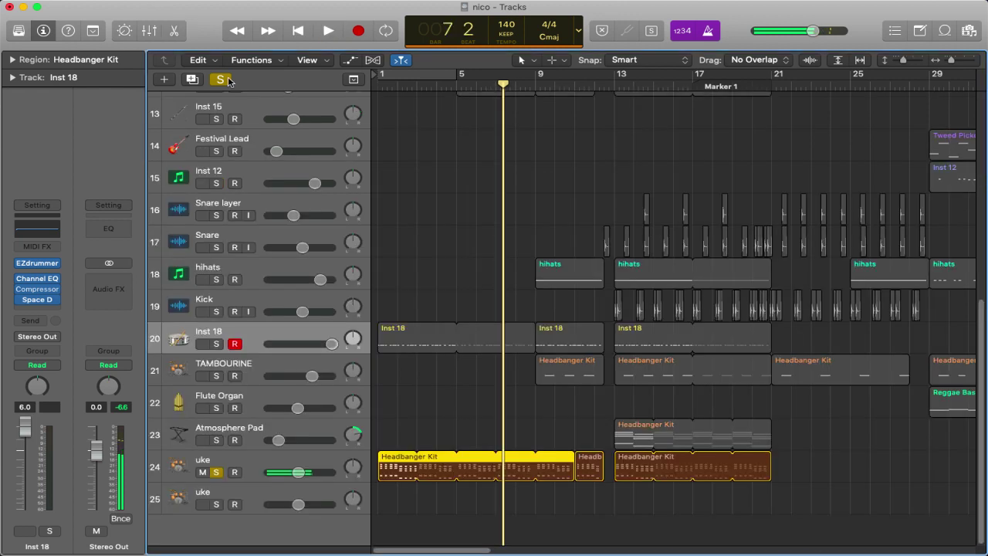
# Clear all track solos, and hide the inspector with the playhead returned to bar 1.
pyautogui.click(220, 79)
pyautogui.press('super+Left')
pyautogui.press('super+Left')
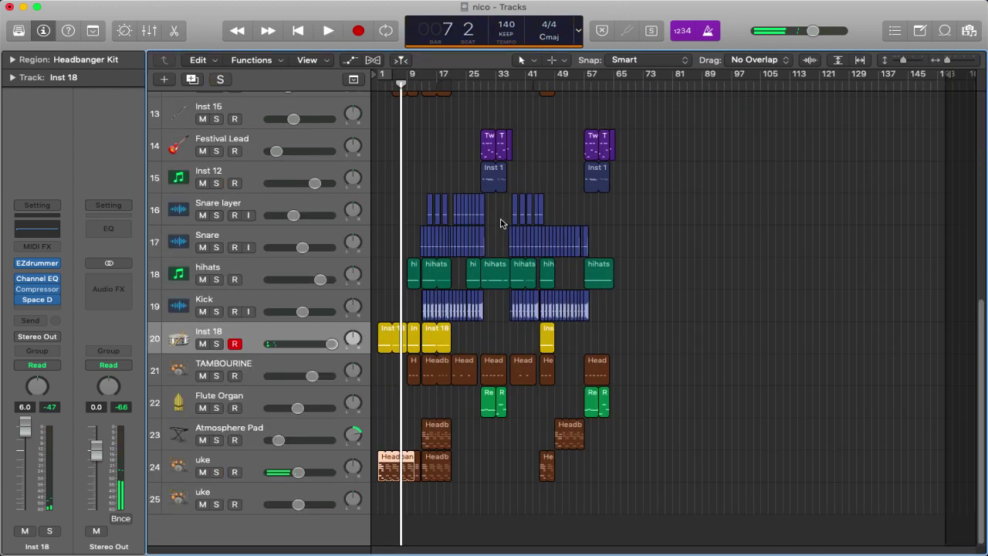
pyautogui.scroll(10, 500, 223)
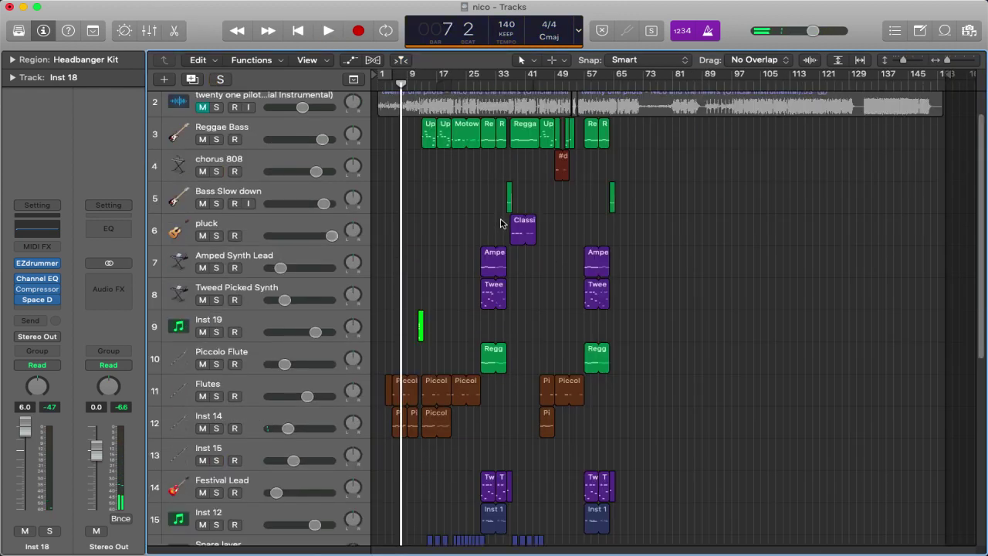
pyautogui.press('Return')
pyautogui.press('i')
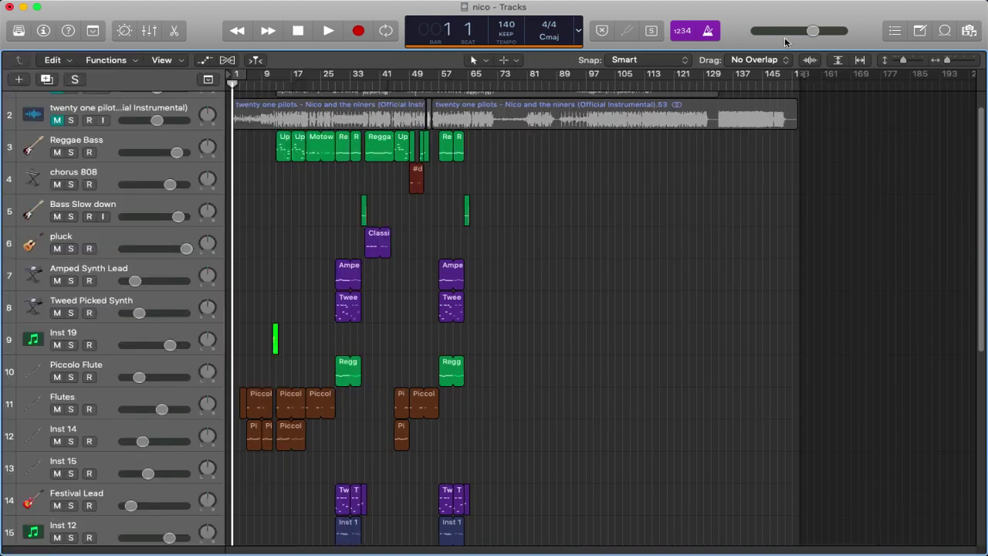
# Reduce the track height until nearly all tracks fit in the arrangement, and turn on Scroll in Play.
pyautogui.press('Down')
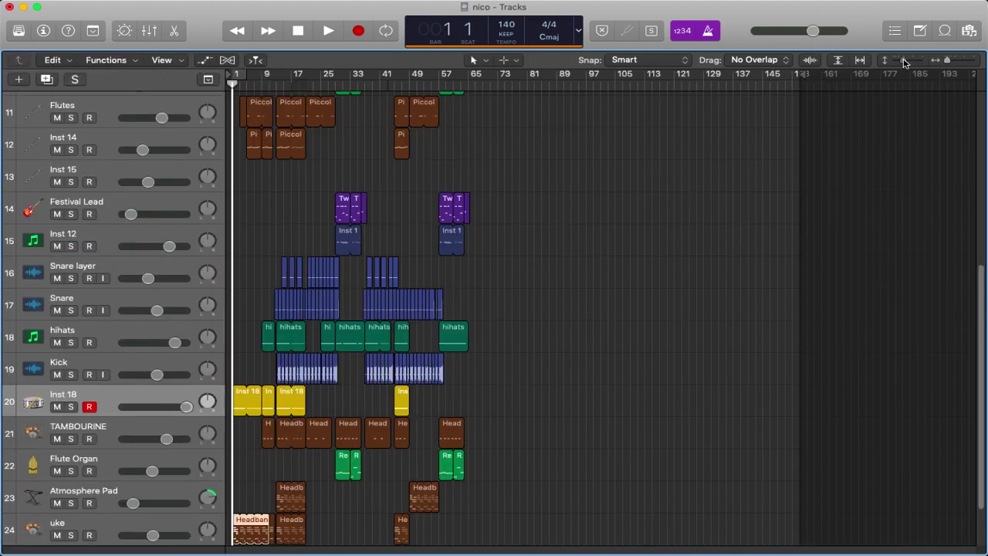
pyautogui.moveTo(905, 62)
pyautogui.mouseDown()
pyautogui.moveTo(960, 63)
pyautogui.moveTo(904, 65)
pyautogui.mouseUp()
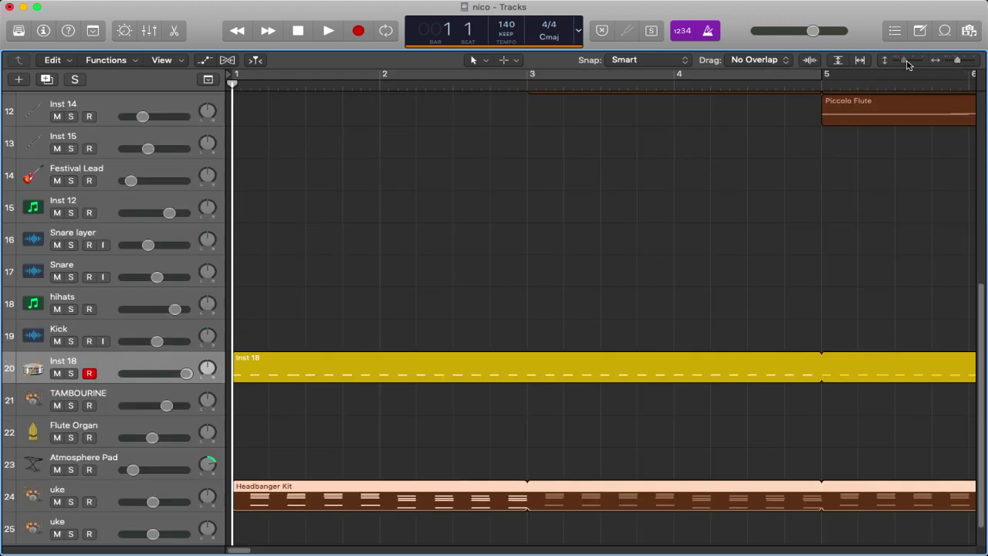
pyautogui.scroll(10, 688, 183)
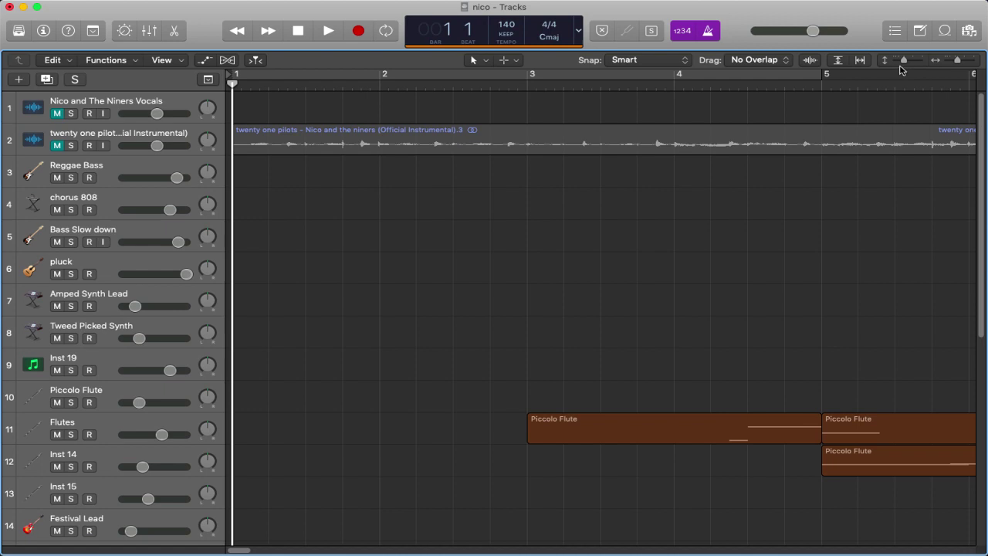
pyautogui.moveTo(904, 60); pyautogui.dragTo(899, 65)
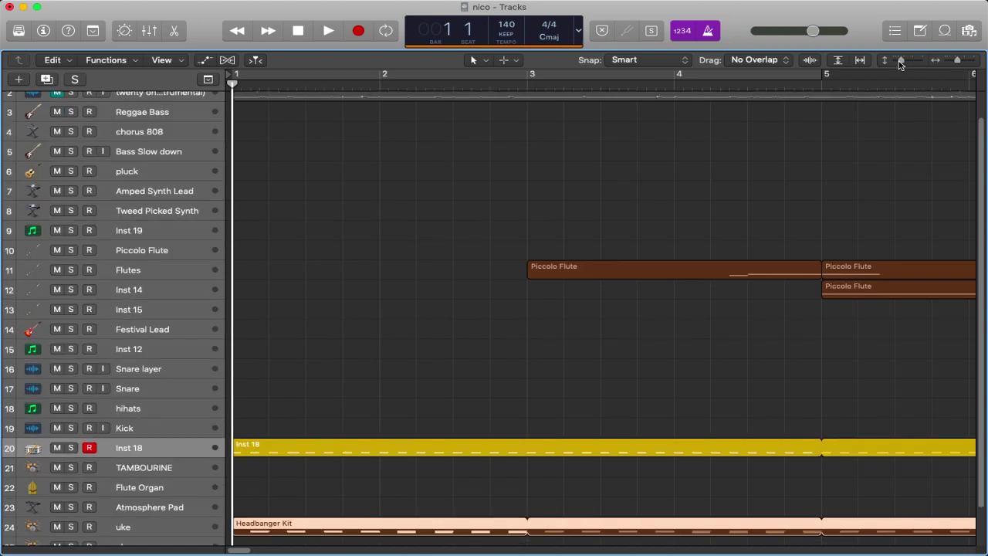
pyautogui.scroll(1, 687, 178)
pyautogui.click(164, 61)
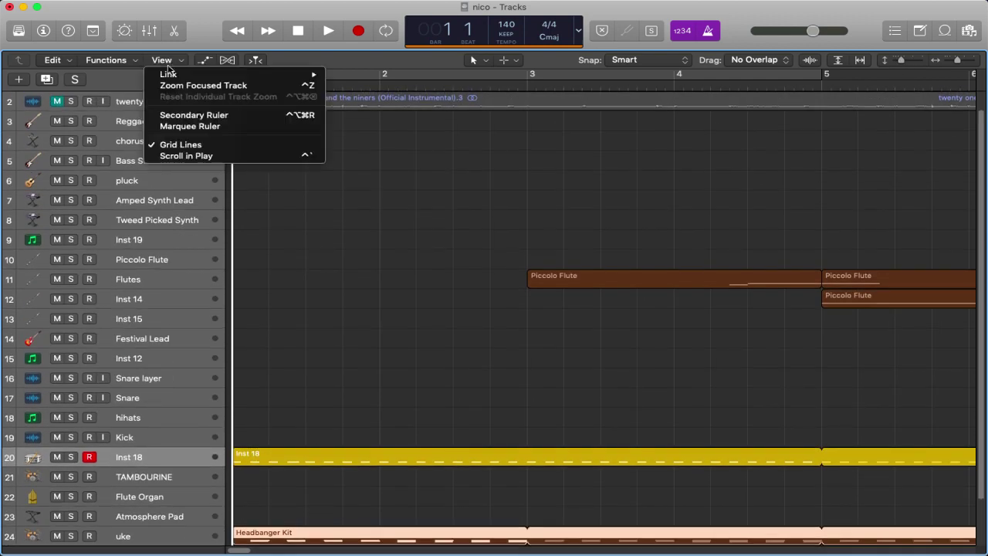
pyautogui.click(207, 157)
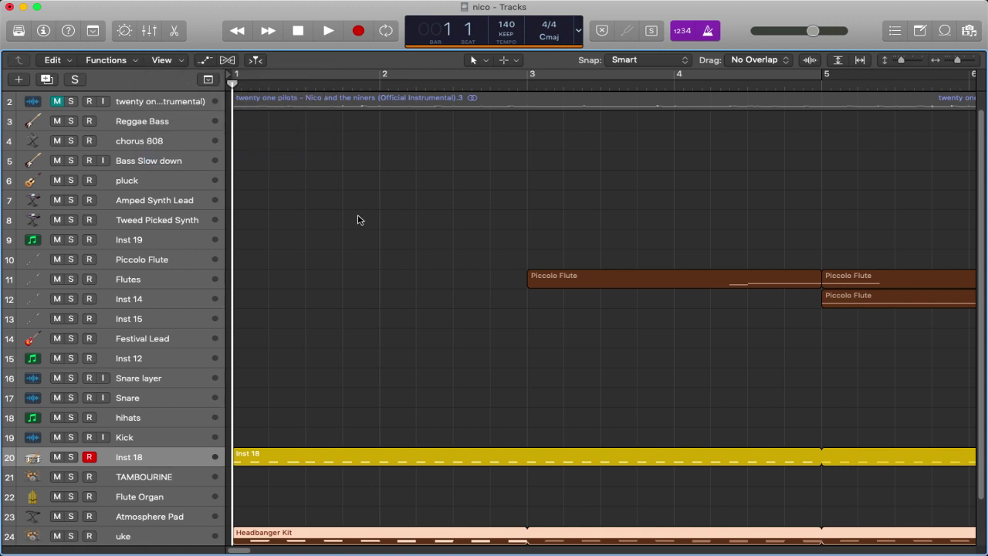
# Listen to the full arrangement from bar 1 past bar 36, dismissing any interruption and resuming playback.
pyautogui.press('space')
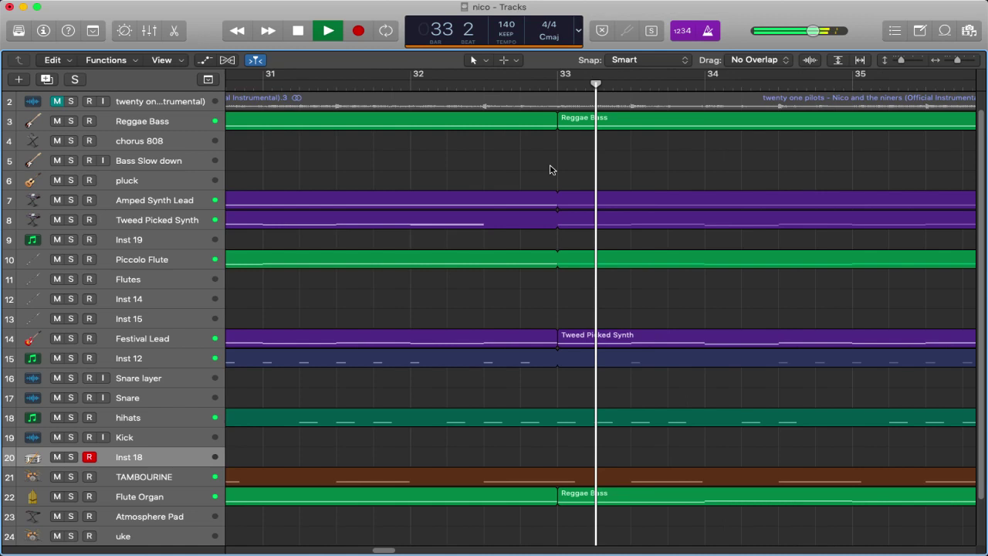
pyautogui.click(597, 212)
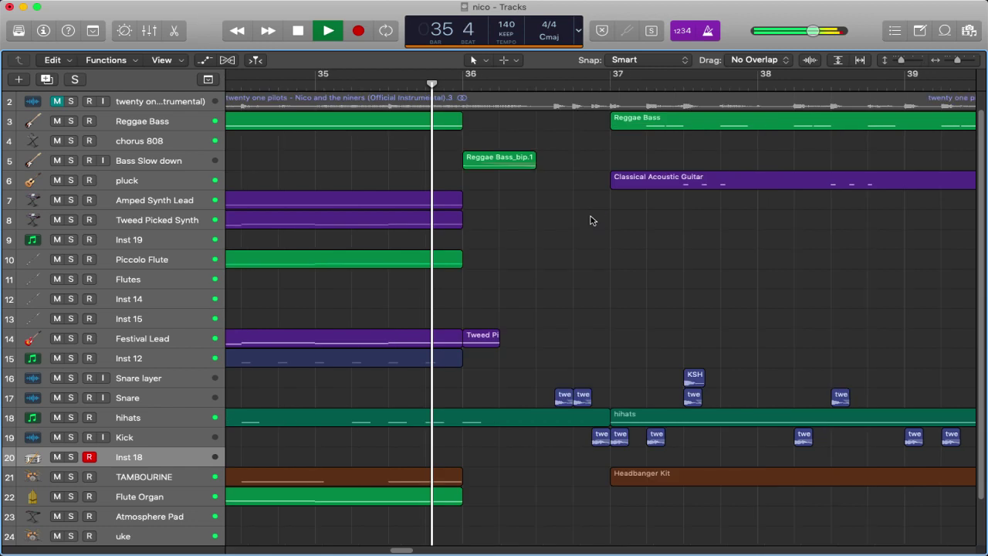
pyautogui.press('space')
pyautogui.press('space')
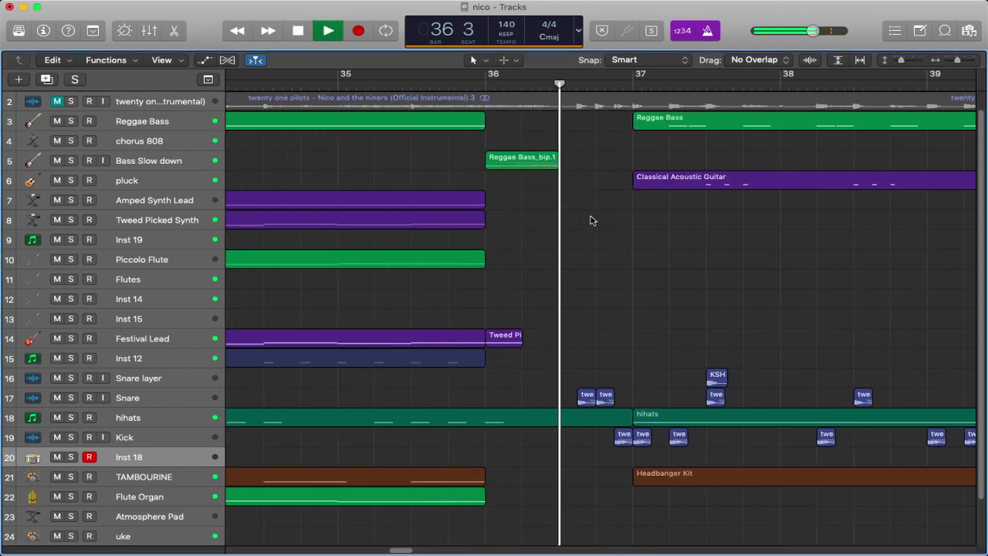